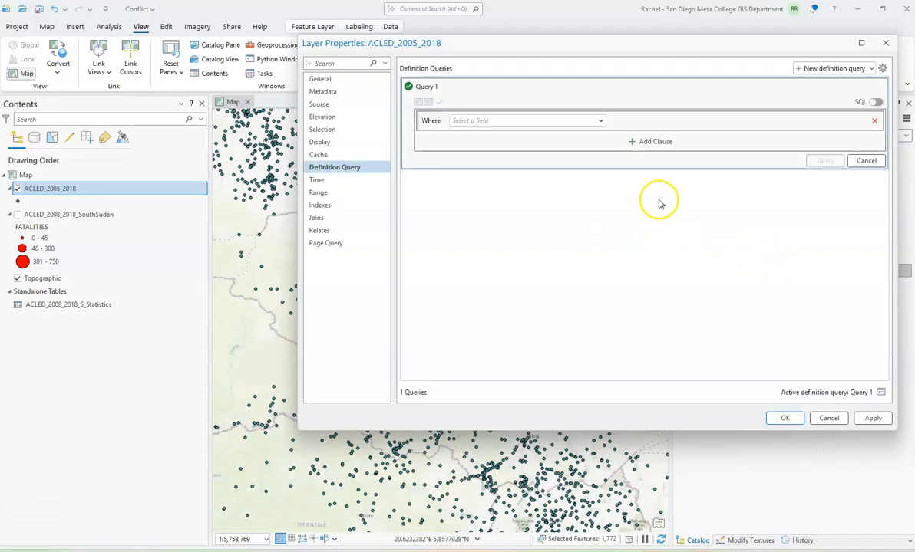
# Set the first clause of the ACLED_2005_2018 layer's definition query to COUNTRY is equal to Rwanda
pyautogui.click(600, 120)
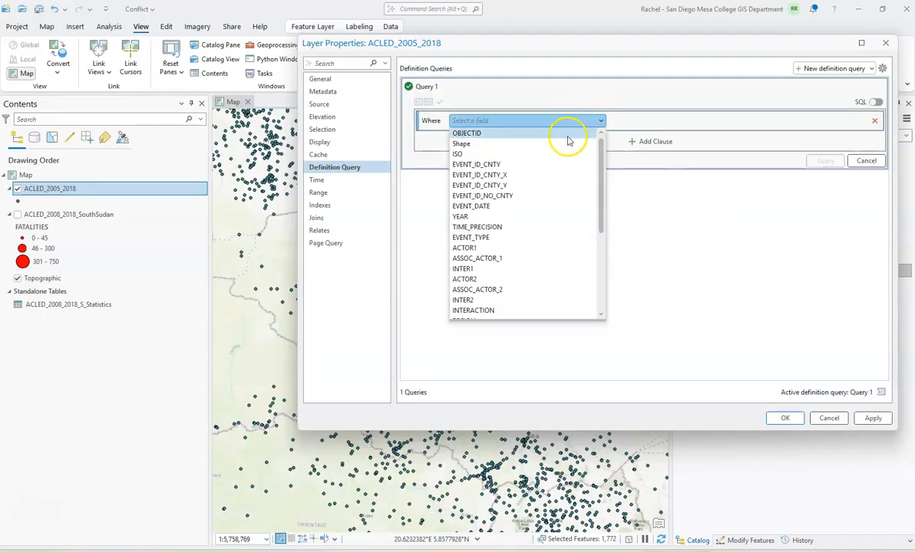
pyautogui.click(531, 308)
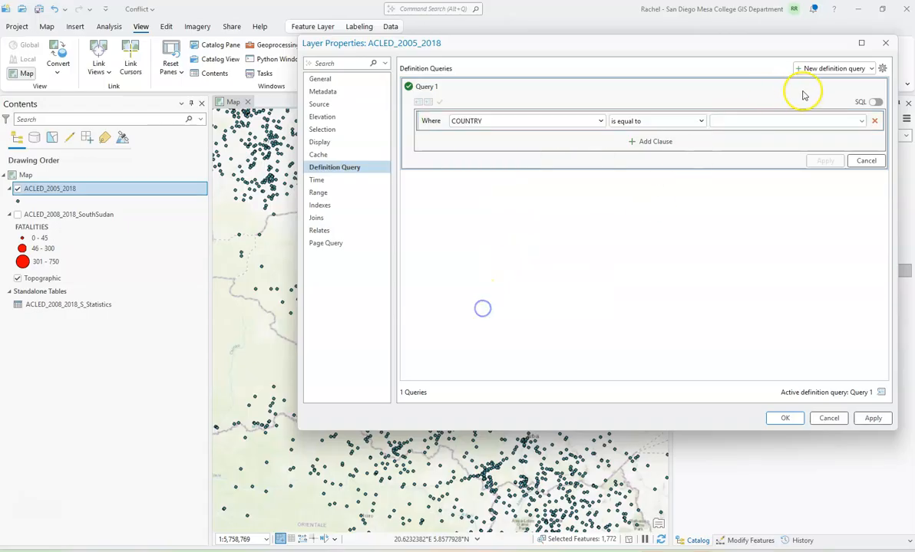
pyautogui.click(862, 122)
pyautogui.scroll(-8, 750, 169)
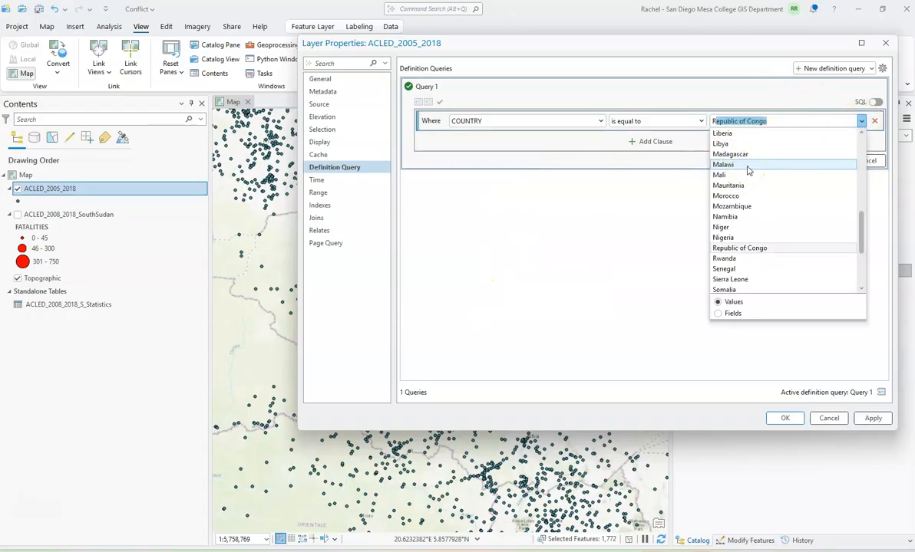
pyautogui.click(742, 265)
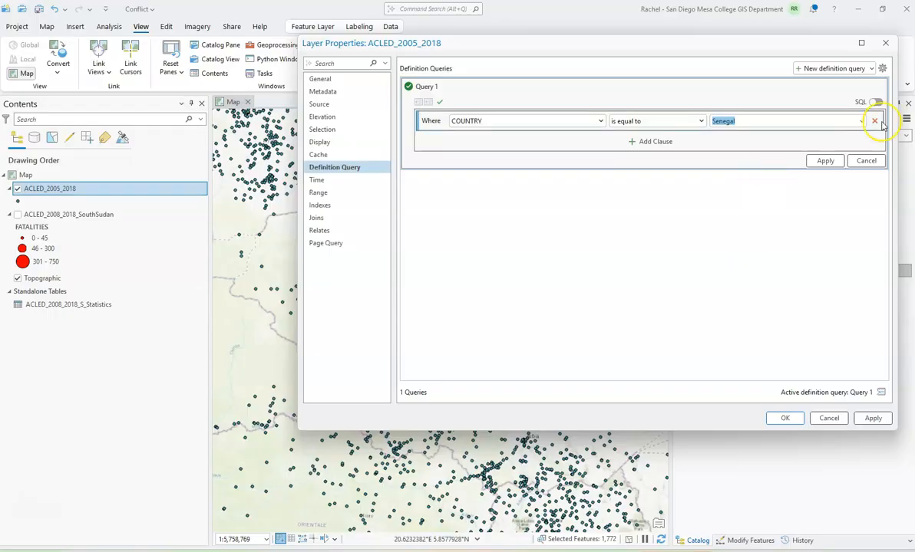
# Add the clause And YEAR is greater than or equal to 2010 and apply the definition query to the layer
pyautogui.click(643, 142)
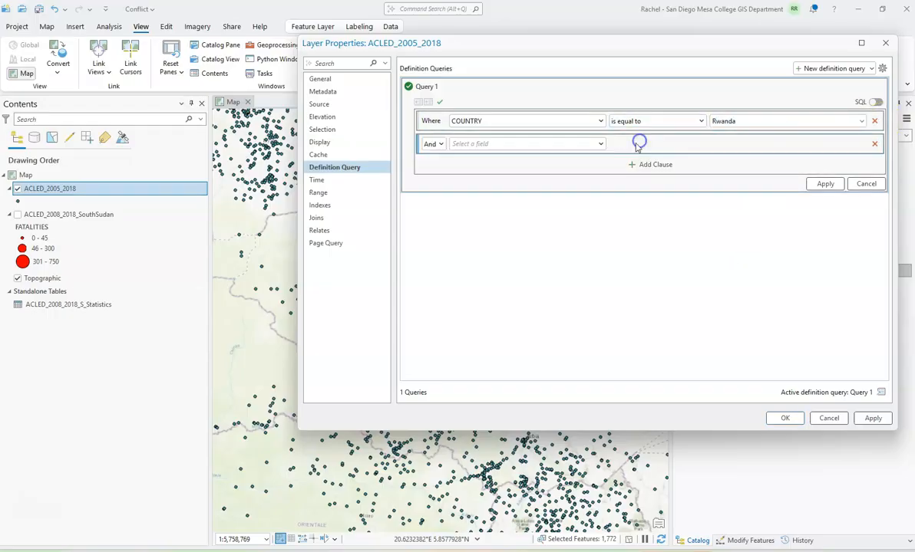
pyautogui.click(487, 145)
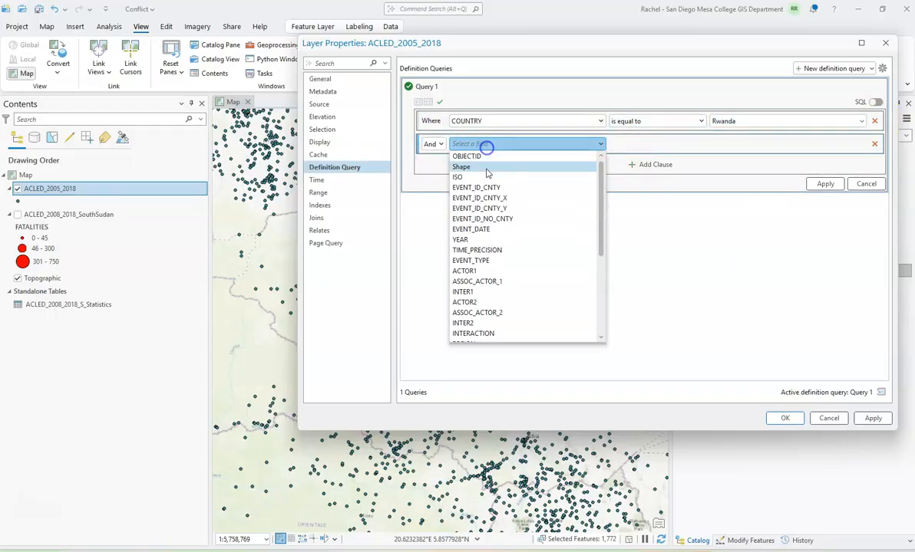
pyautogui.click(461, 239)
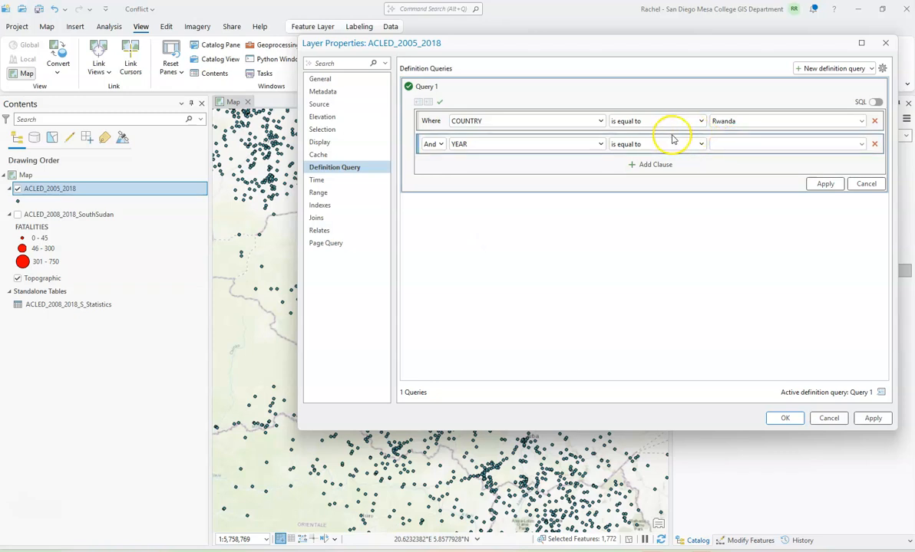
pyautogui.click(699, 143)
pyautogui.click(678, 188)
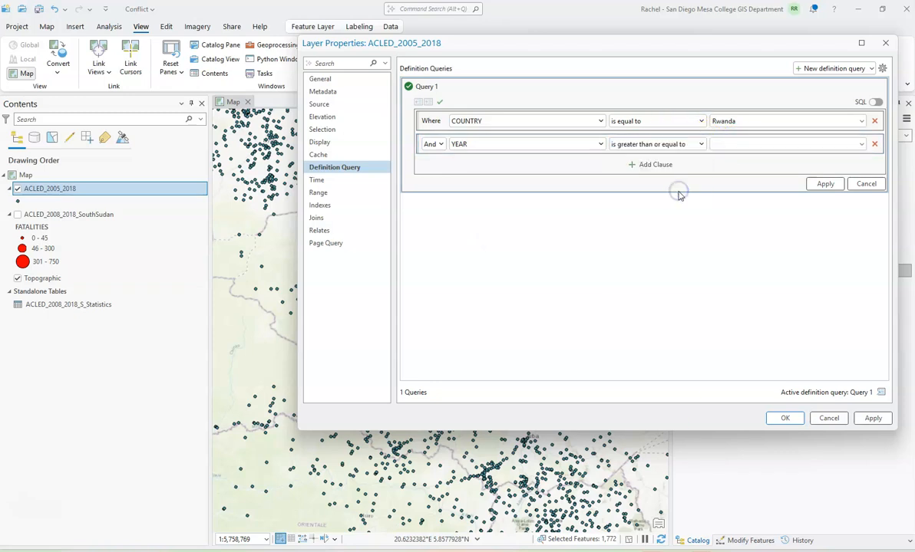
pyautogui.click(764, 146)
pyautogui.write('2010')
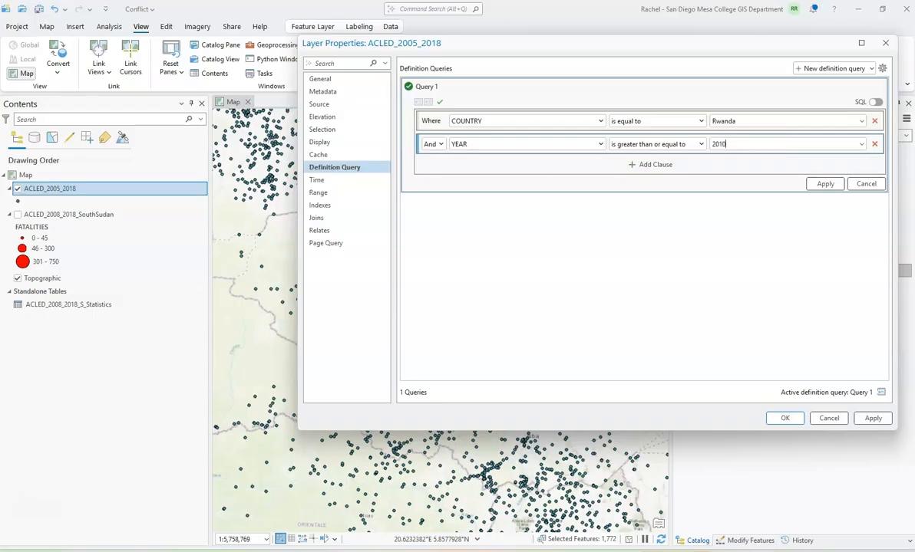
pyautogui.click(826, 184)
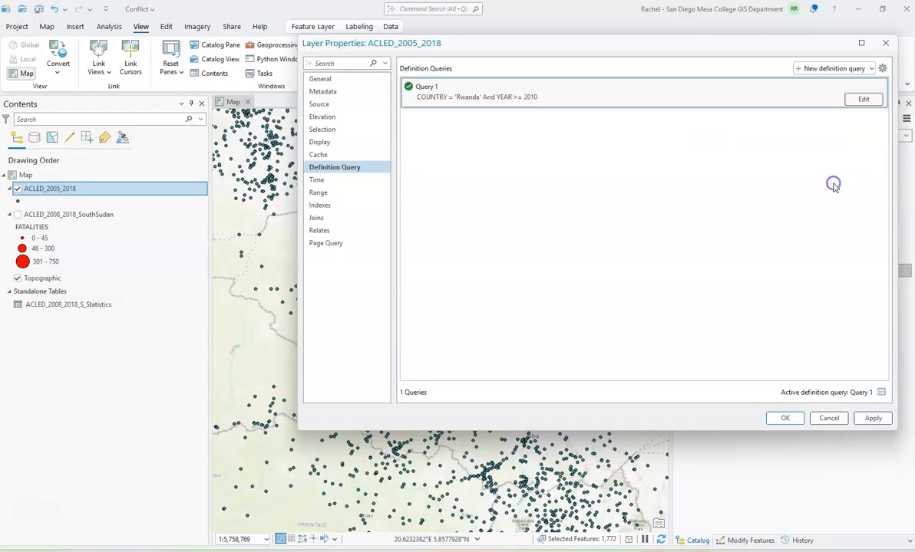
pyautogui.click(864, 420)
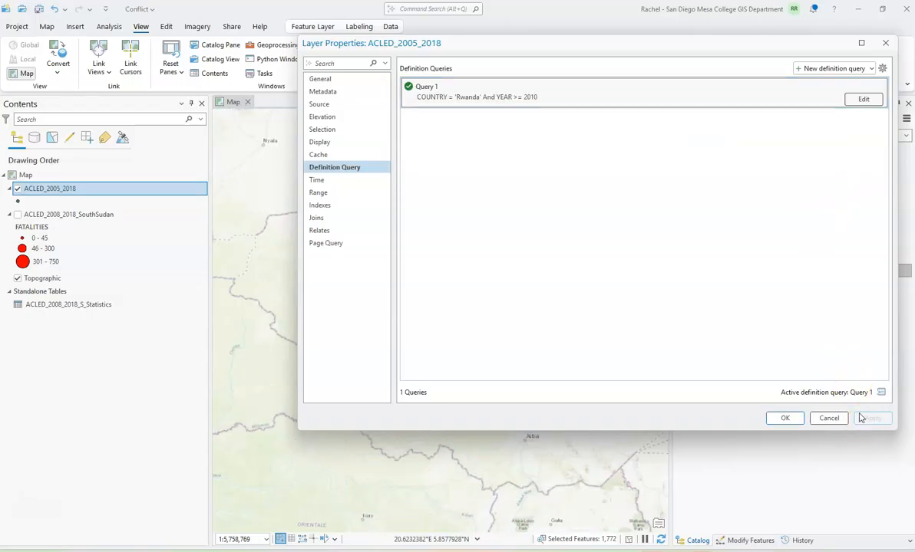
pyautogui.click(785, 418)
# Zoom the map to the extent of the filtered ACLED_2005_2018 layer
pyautogui.click(53, 189)
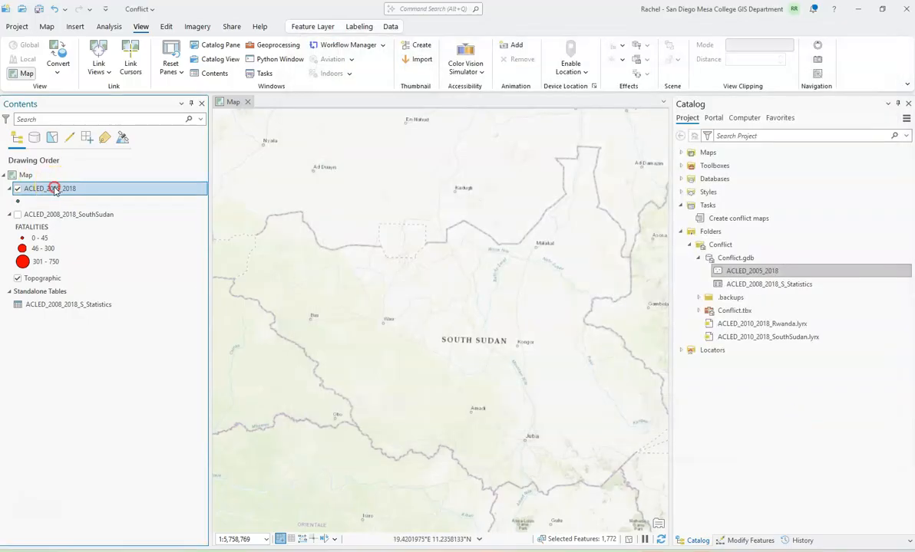
pyautogui.rightClick(54, 190)
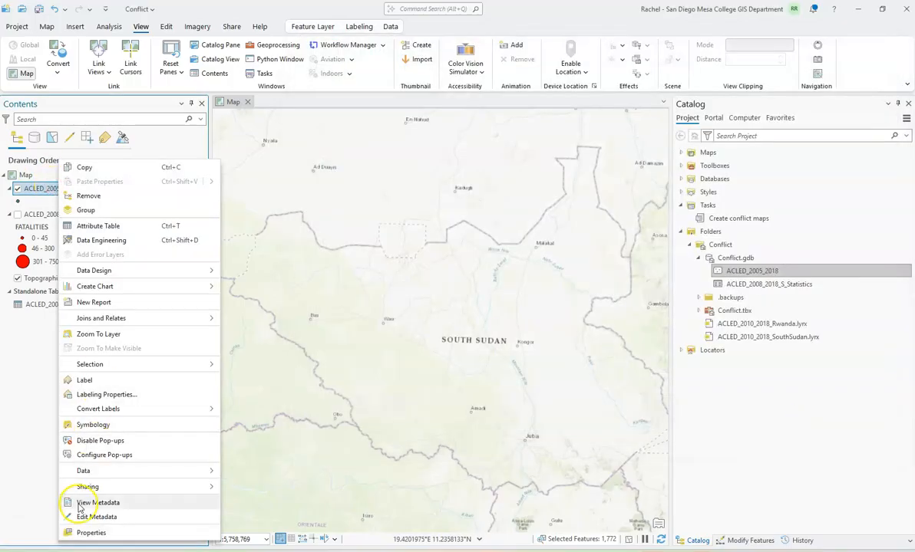
pyautogui.click(98, 334)
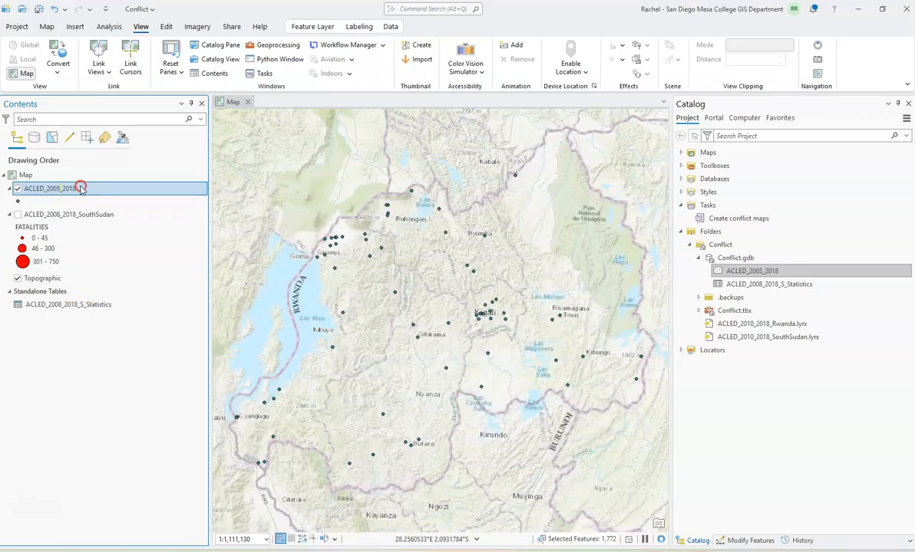
# Rename the ACLED_2005_2018 layer as ACLED_2005_2018_Rwanda in its properties
pyautogui.rightClick(77, 187)
pyautogui.click(117, 532)
pyautogui.click(321, 79)
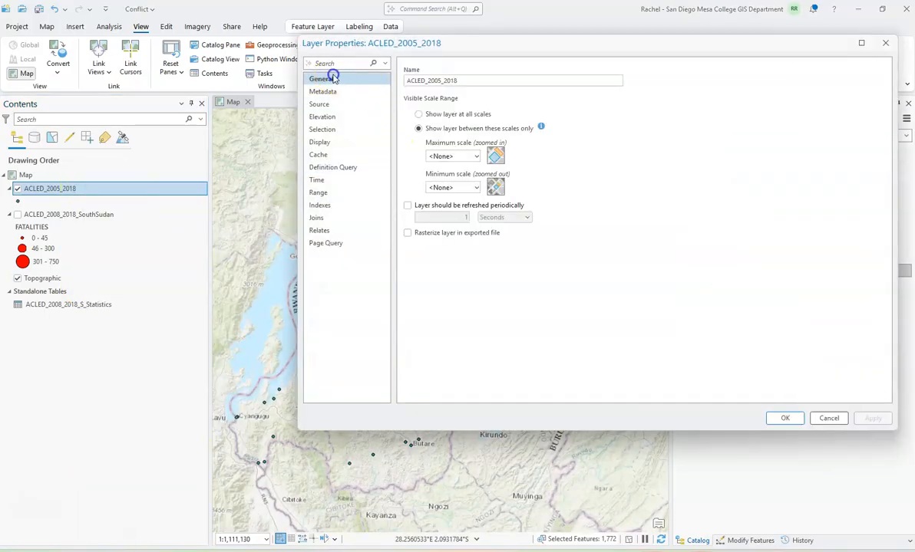
pyautogui.click(477, 81)
pyautogui.write('_Rwanda')
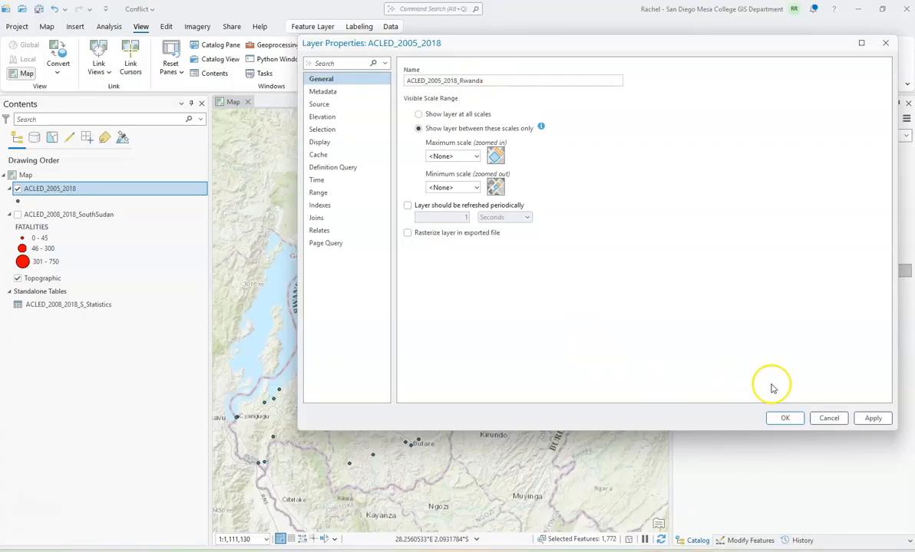
pyautogui.click(882, 421)
pyautogui.click(780, 421)
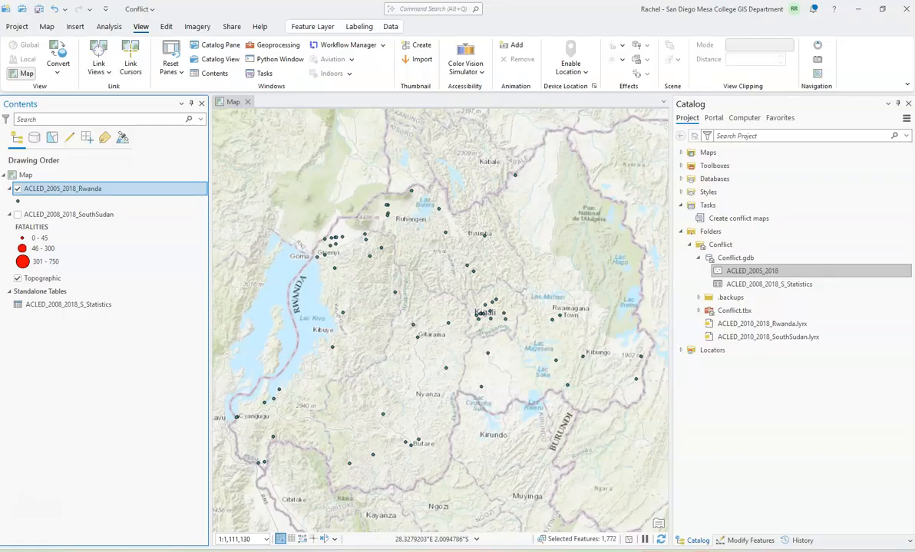
# Open the symbology settings of the ACLED_2005_2018_Rwanda layer
pyautogui.moveTo(838, 336); pyautogui.dragTo(417, 331)
pyautogui.rightClick(53, 189)
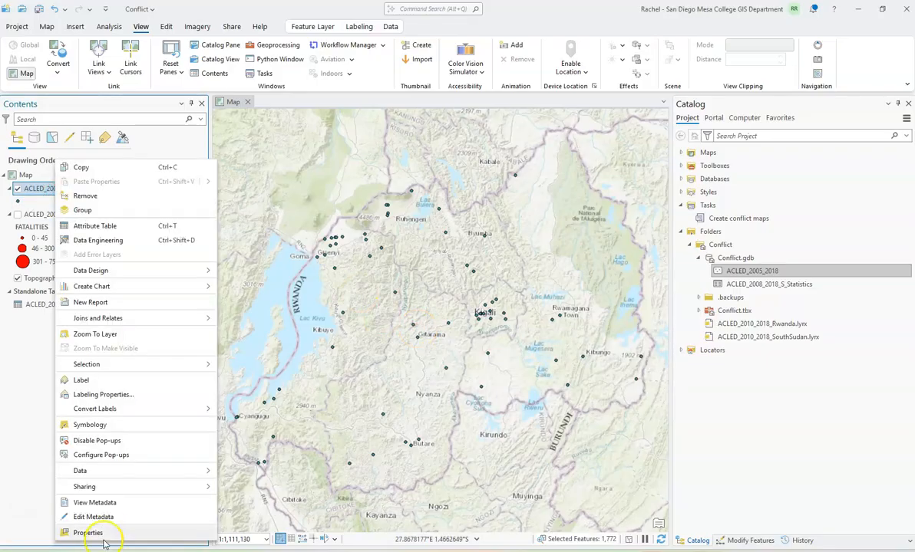
pyautogui.click(107, 424)
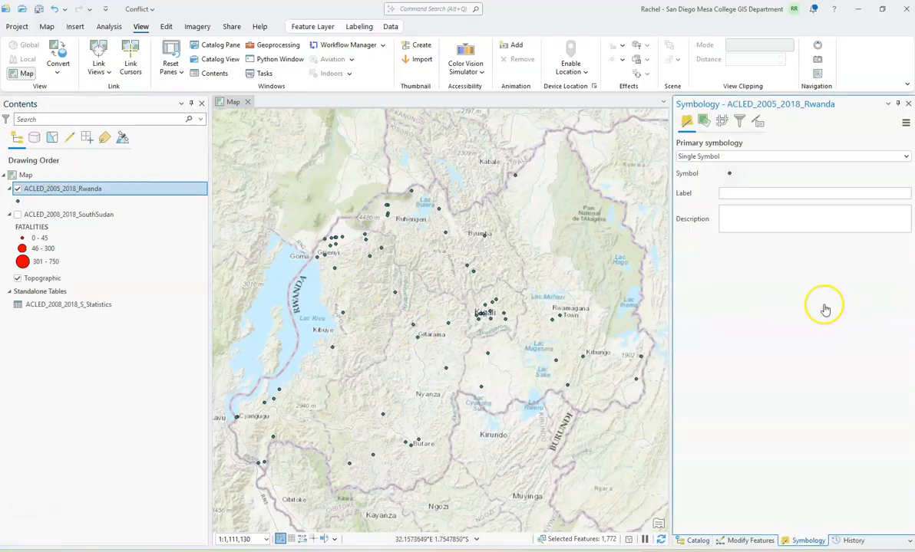
# Symbolize the Rwanda layer with graduated colors based on the FATALITIES field in 3 classes
pyautogui.click(723, 157)
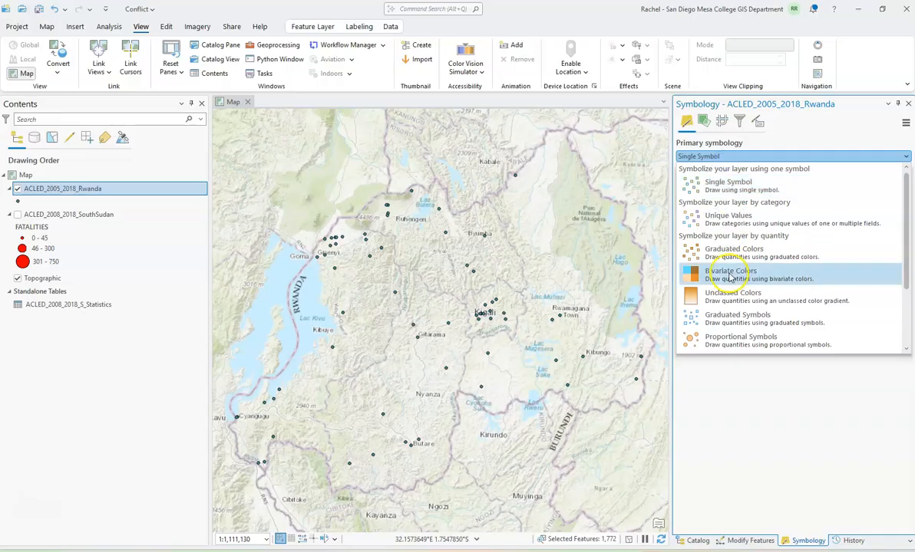
pyautogui.click(739, 250)
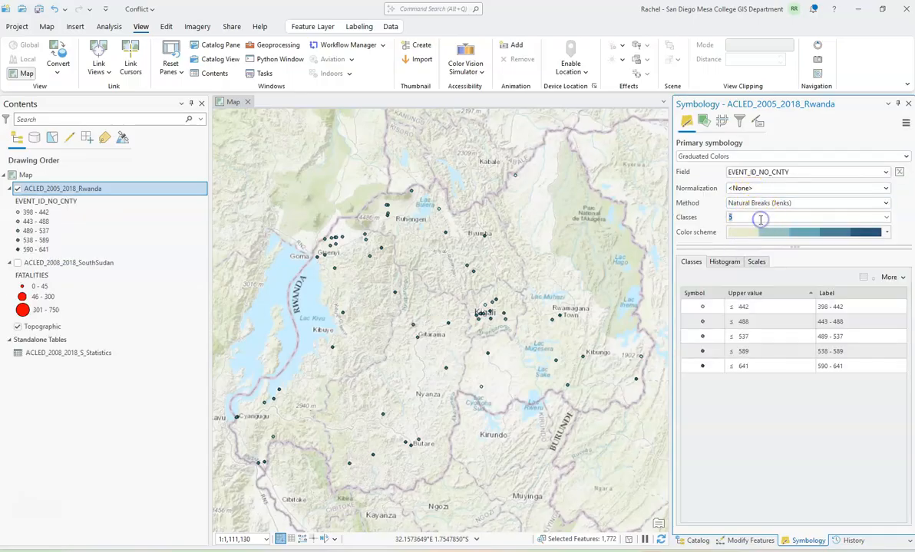
pyautogui.click(886, 217)
pyautogui.click(800, 173)
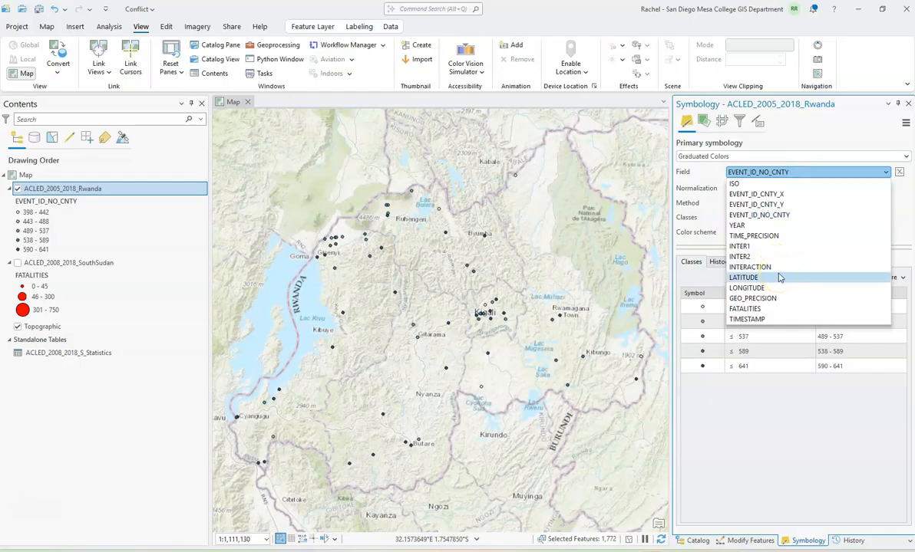
pyautogui.click(776, 308)
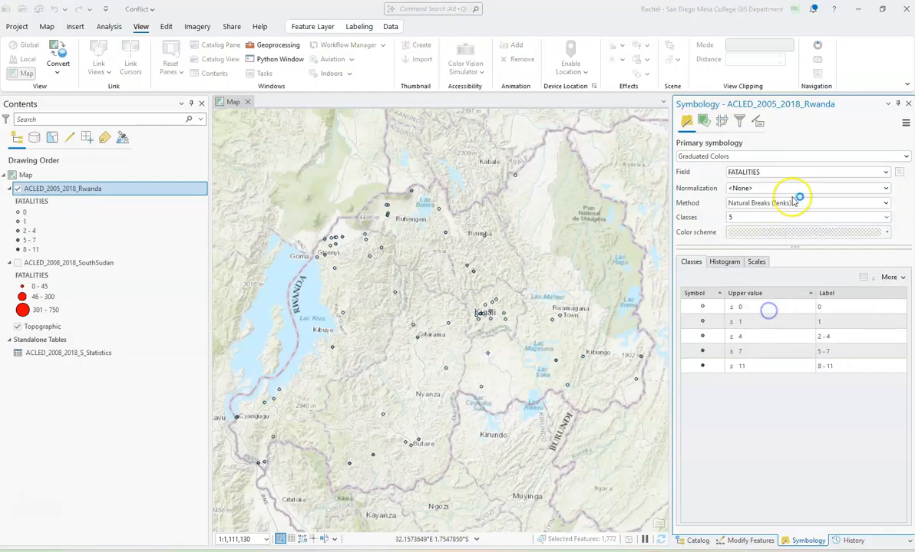
pyautogui.click(887, 219)
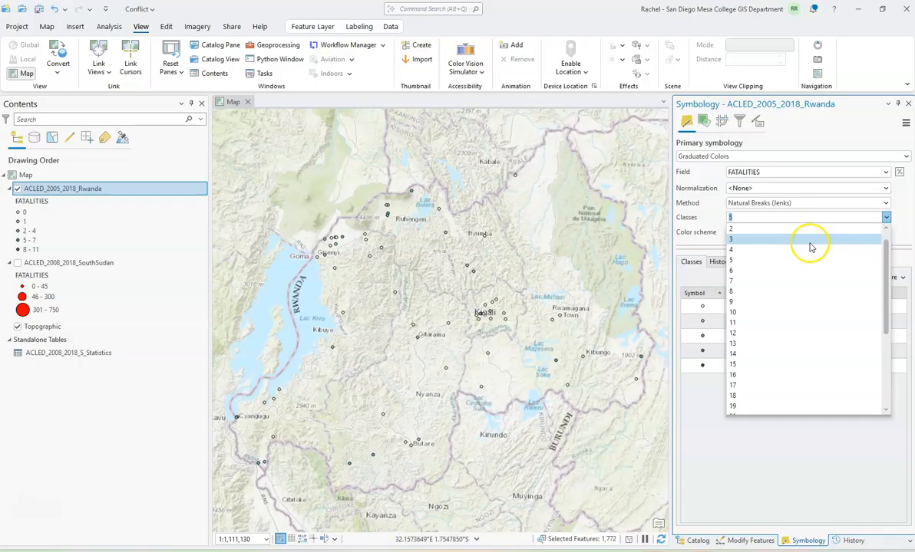
pyautogui.click(811, 240)
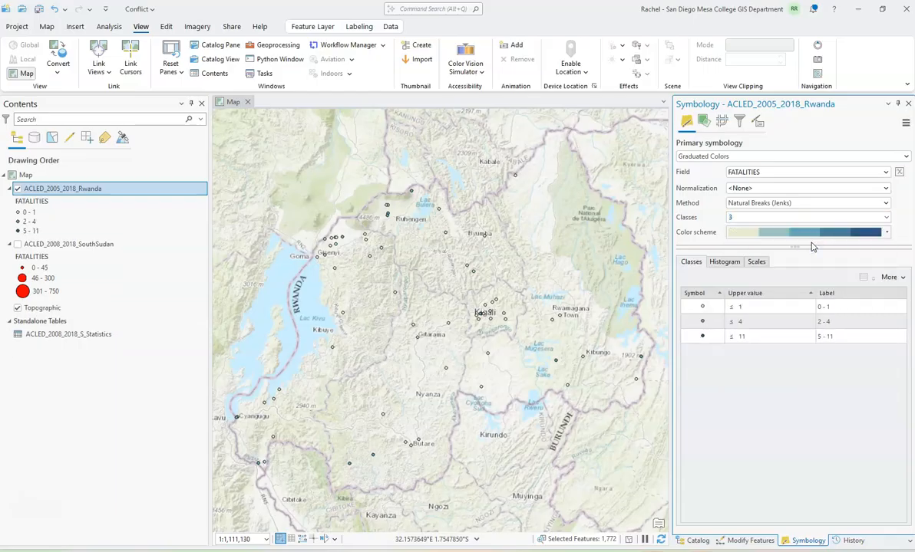
# Symbolize the Rwanda layer with graduated symbols based on FATALITIES in 3 classes, using a bright green template symbol
pyautogui.click(751, 156)
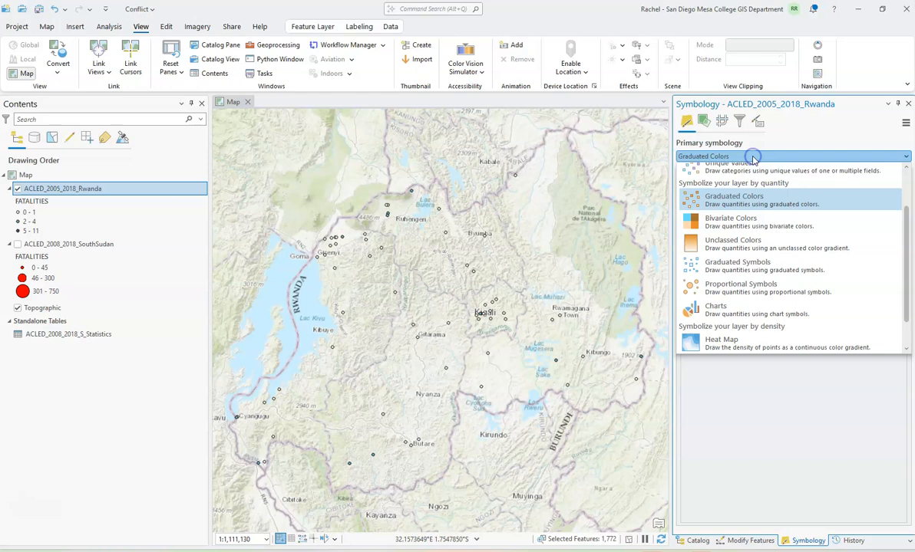
pyautogui.click(758, 273)
pyautogui.click(844, 171)
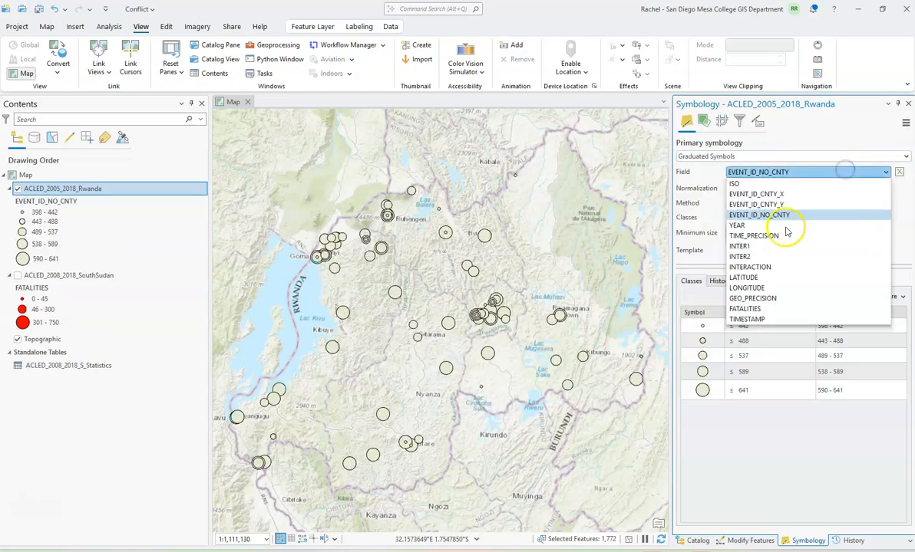
pyautogui.click(762, 309)
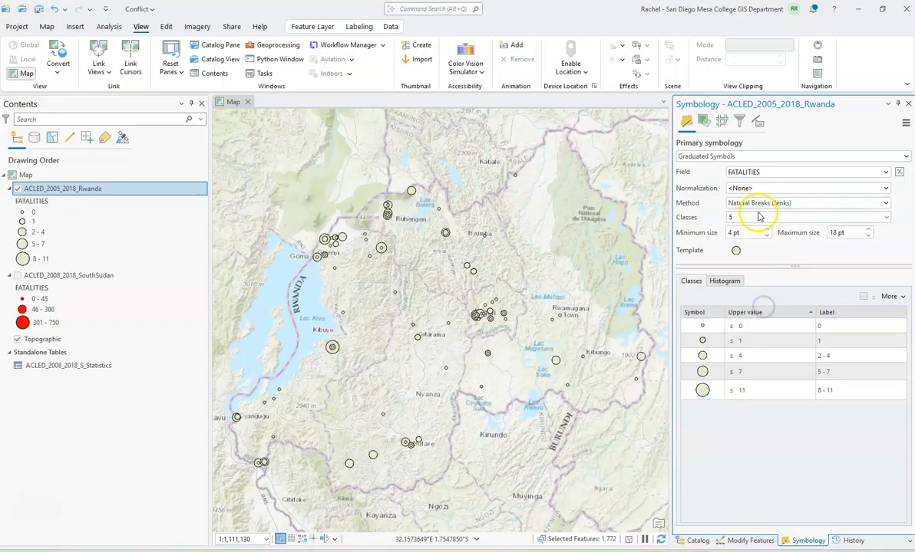
pyautogui.click(735, 251)
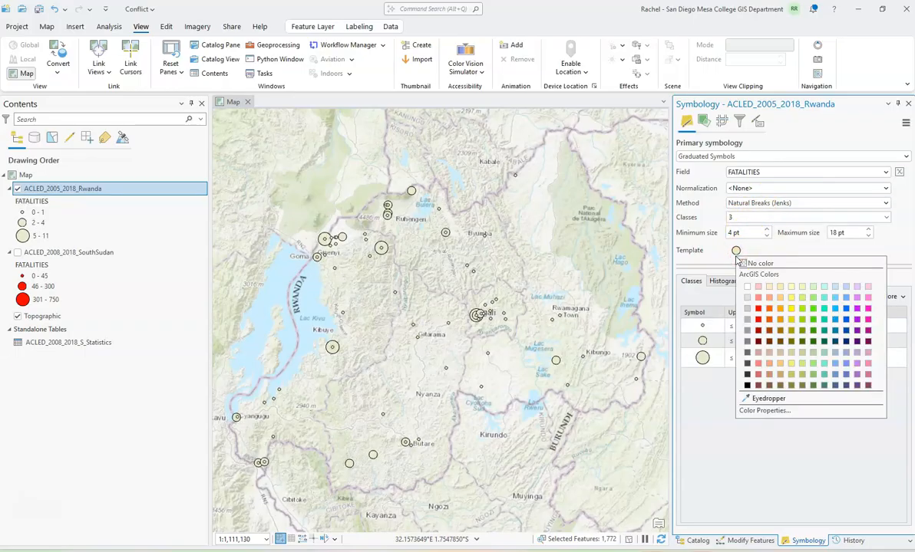
pyautogui.click(802, 309)
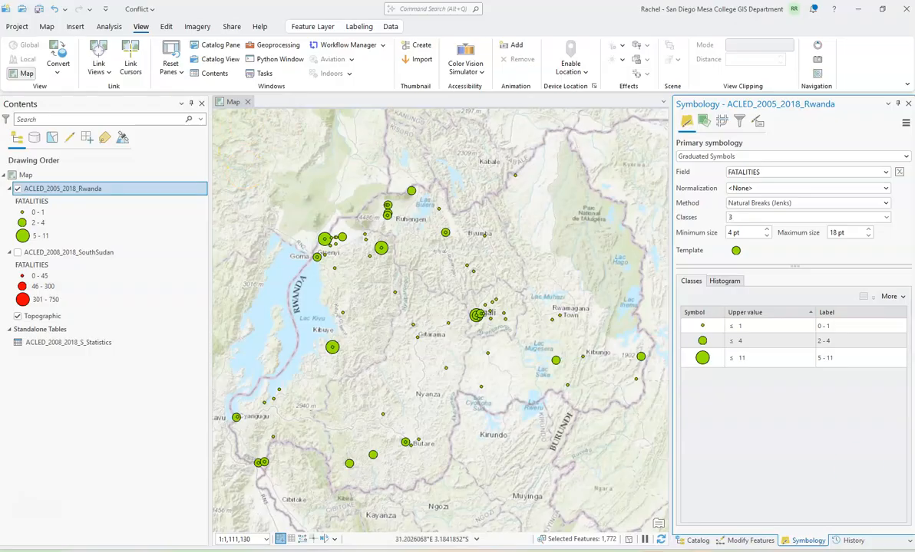
# Open the Geoprocessing pane and bring up the analysis tools
pyautogui.click(693, 541)
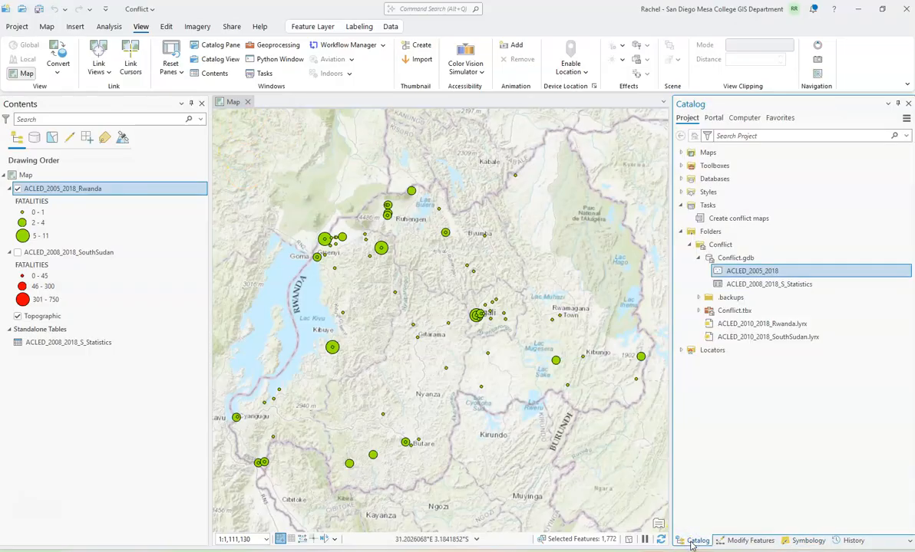
pyautogui.click(291, 47)
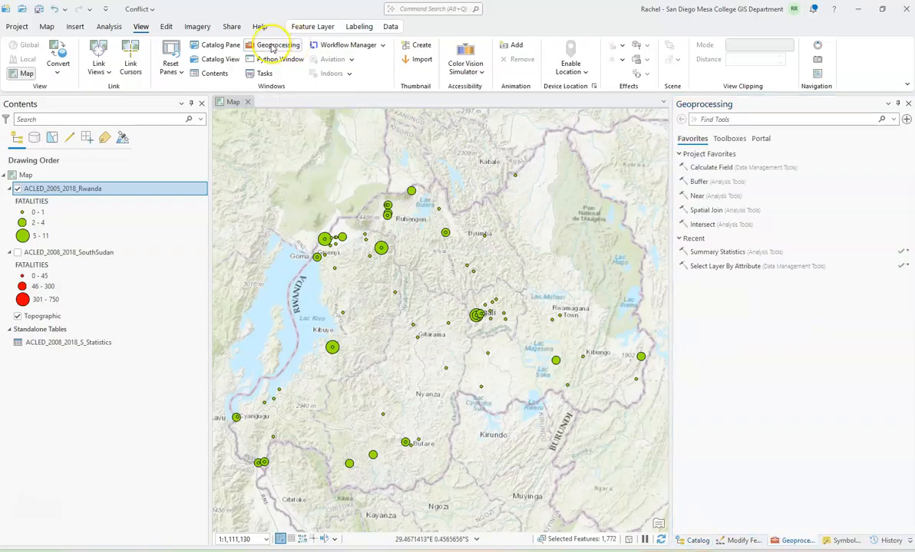
pyautogui.click(52, 28)
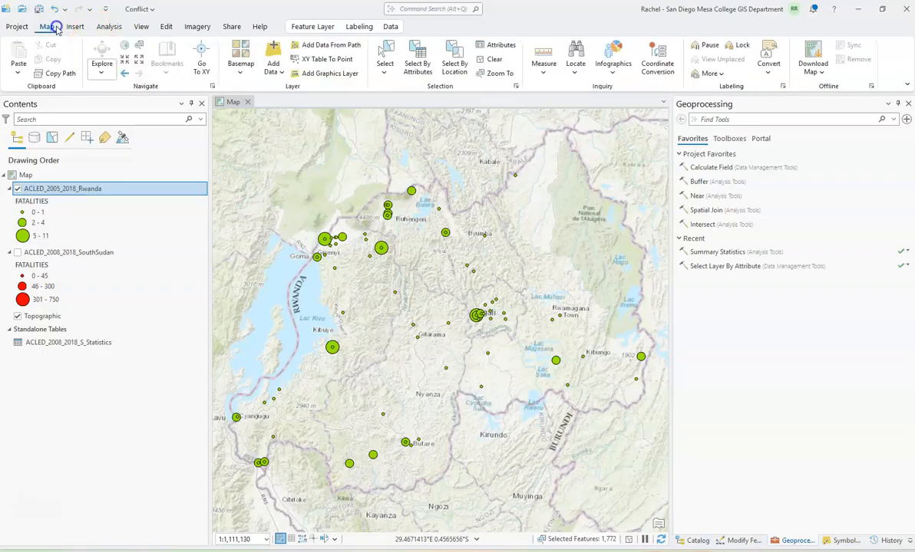
pyautogui.click(74, 27)
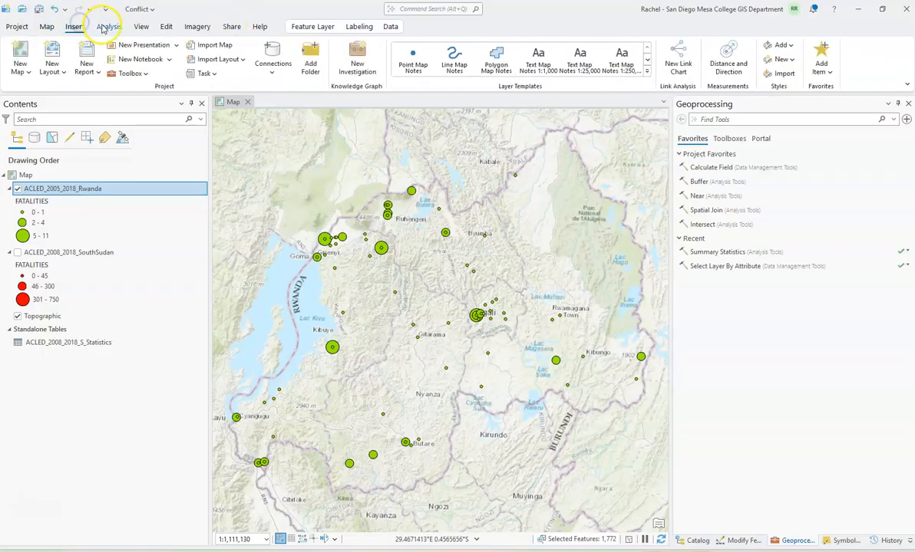
pyautogui.click(106, 27)
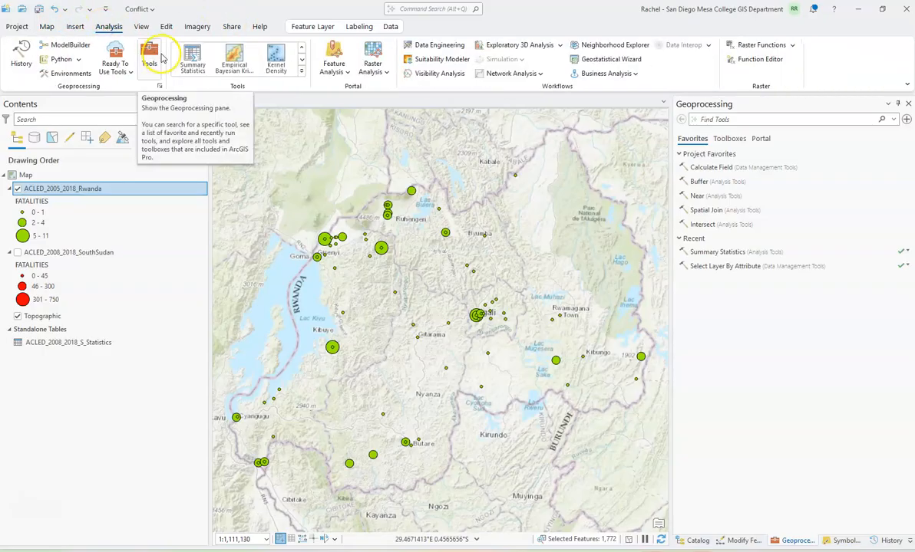
# Create a new ModelBuilder model and find its entry in the Conflict.tbx toolbox of the project catalog
pyautogui.click(157, 53)
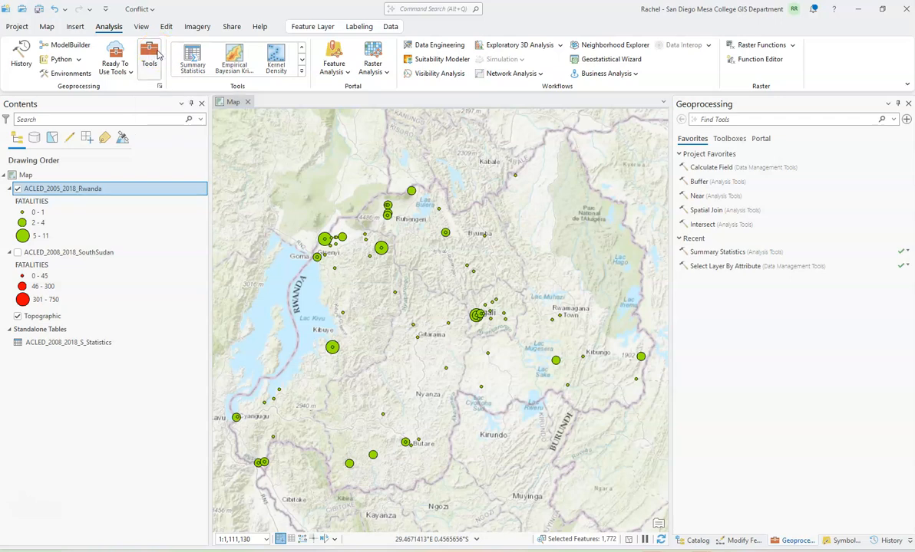
pyautogui.click(71, 47)
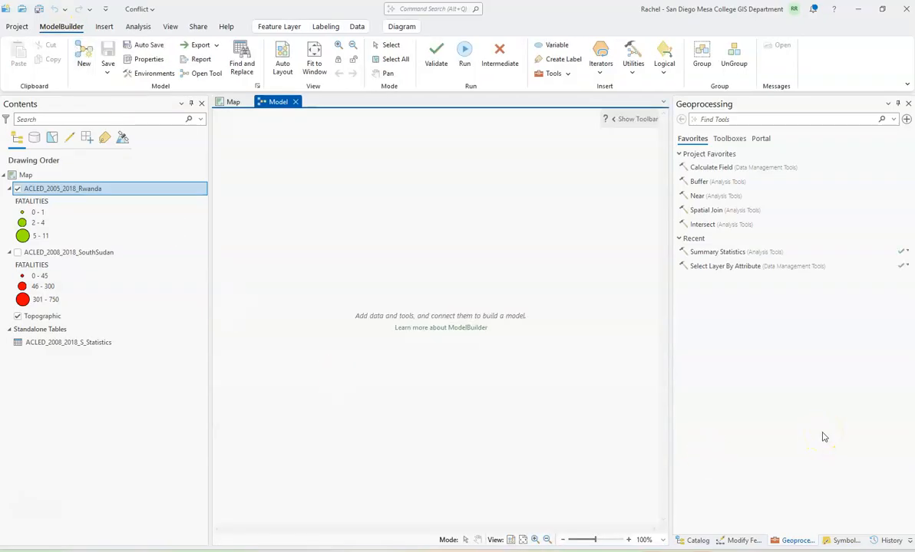
pyautogui.click(695, 540)
pyautogui.click(713, 193)
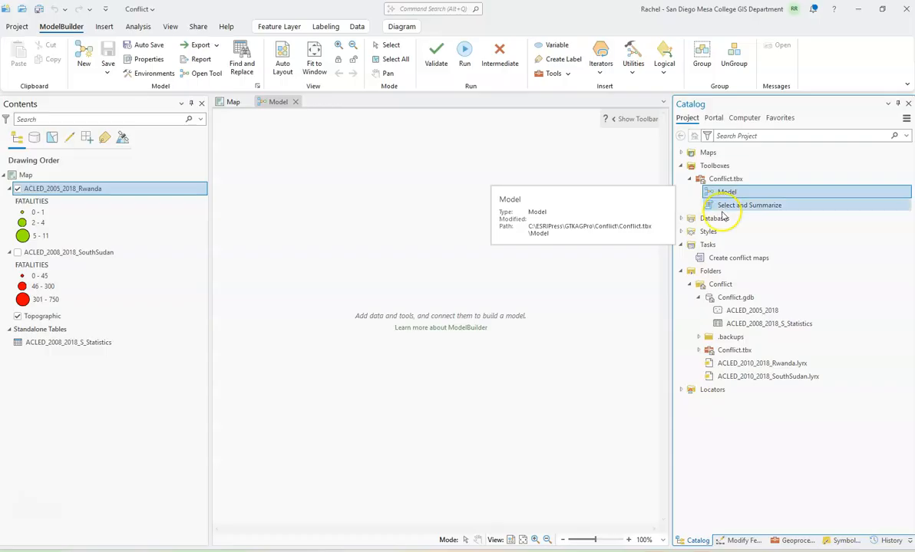
# Add the ACLED_2005_2018_Rwanda layer to the model and widen its oval to fit the full layer name
pyautogui.click(41, 189)
pyautogui.moveTo(41, 188); pyautogui.dragTo(392, 325)
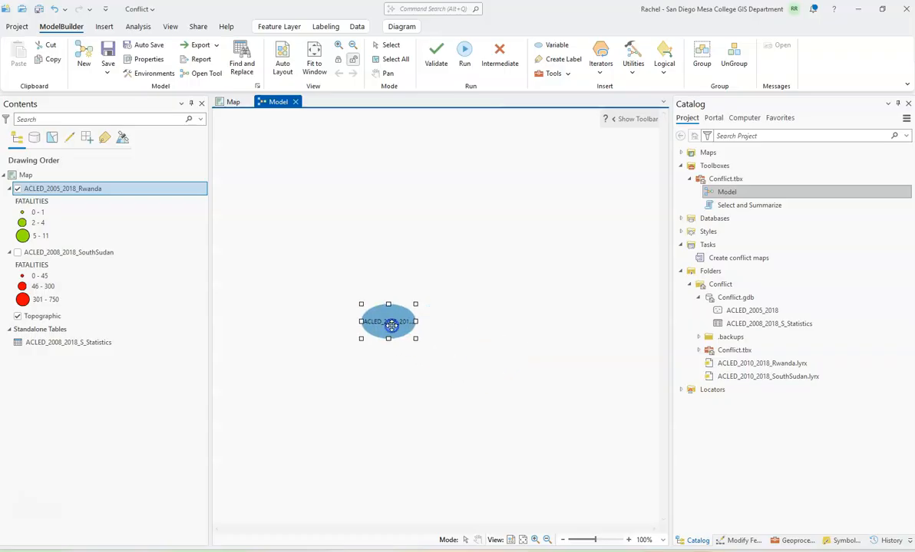
pyautogui.click(461, 369)
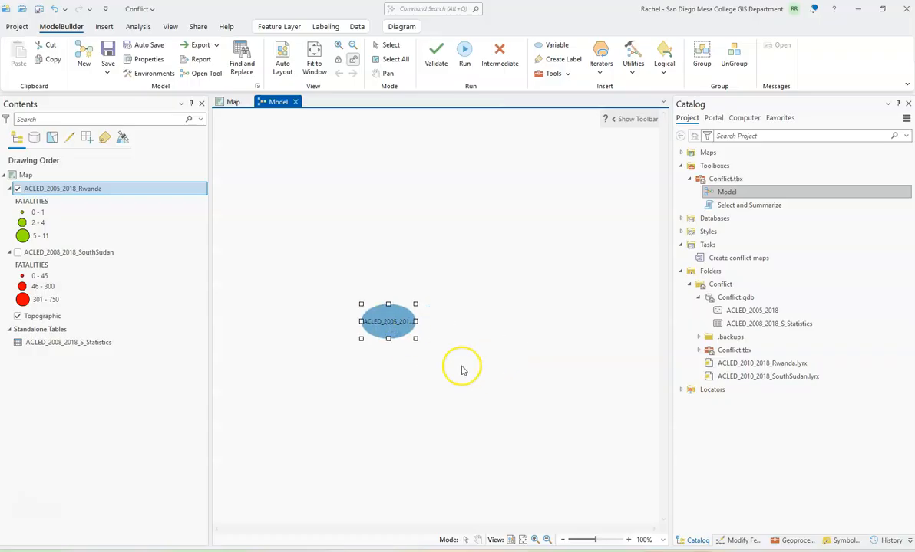
pyautogui.click(413, 326)
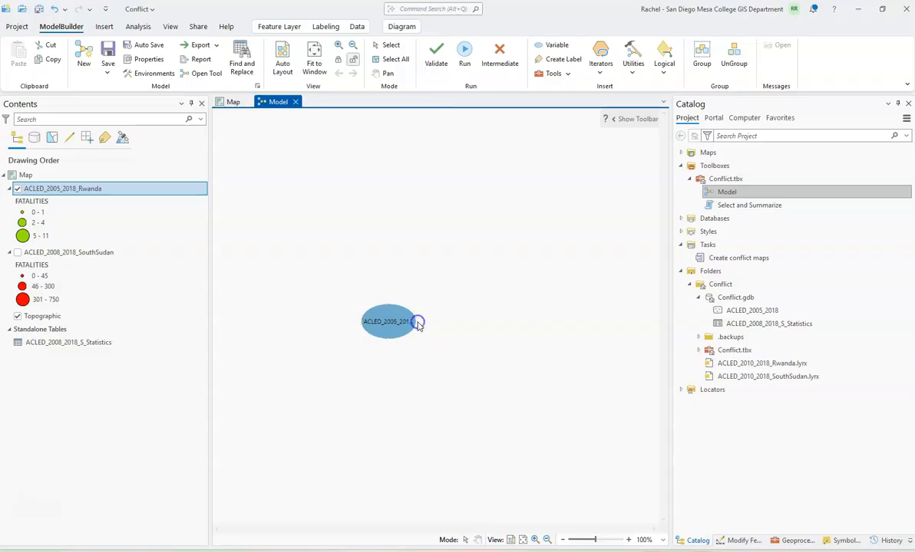
pyautogui.moveTo(415, 322); pyautogui.dragTo(498, 323)
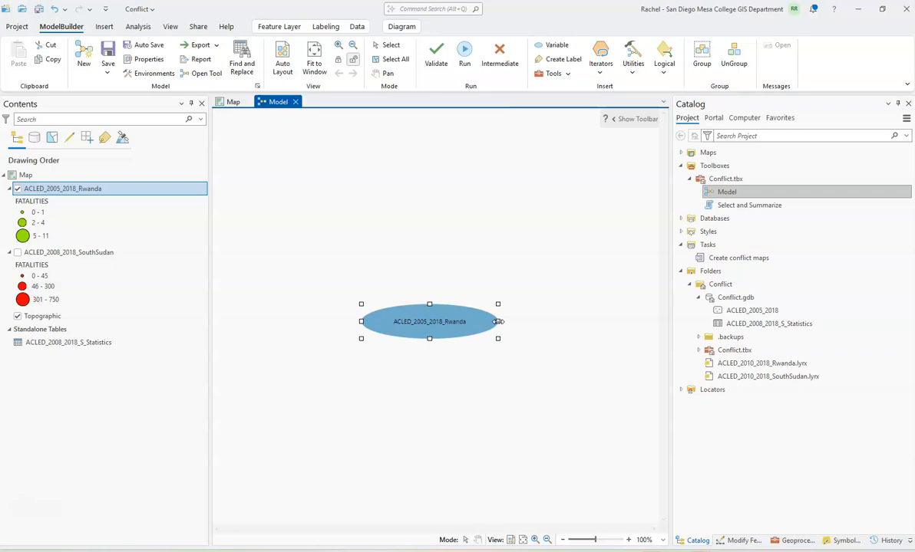
# Search the geoprocessing tools for "select", add Select Layer By Attribute to the model and auto-arrange the diagram
pyautogui.click(790, 541)
pyautogui.write('selec')
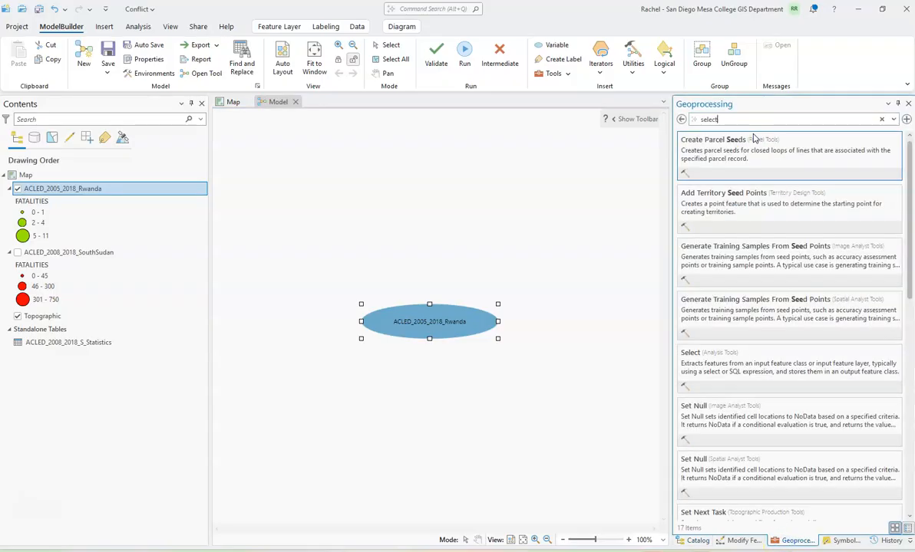
pyautogui.write('t')
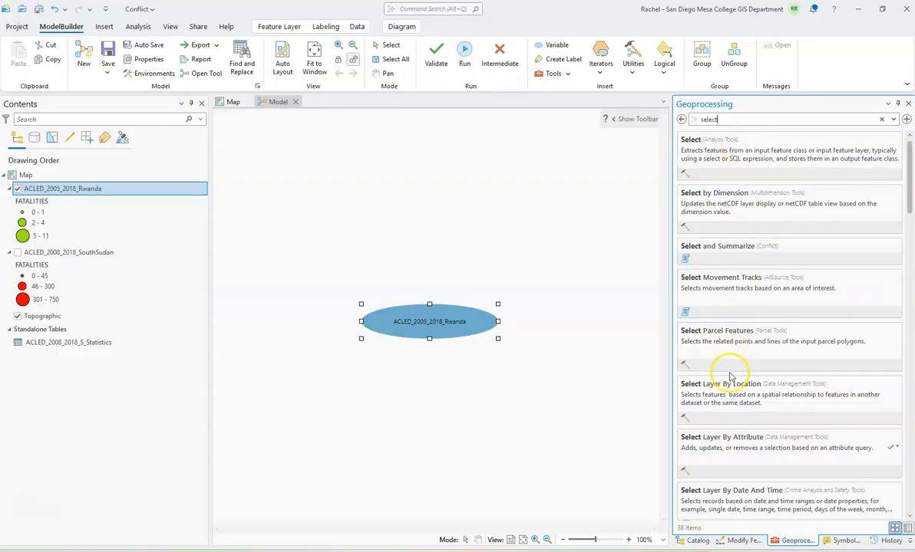
pyautogui.click(740, 451)
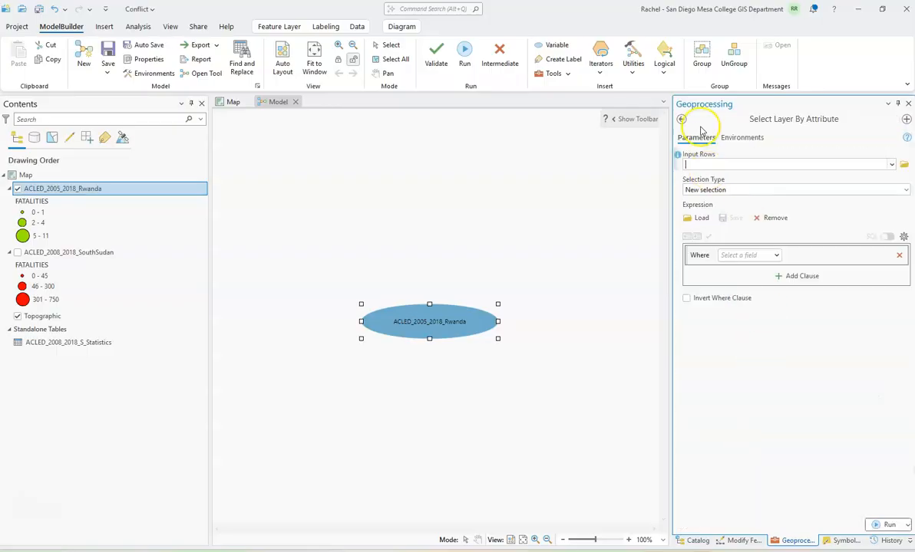
pyautogui.click(681, 119)
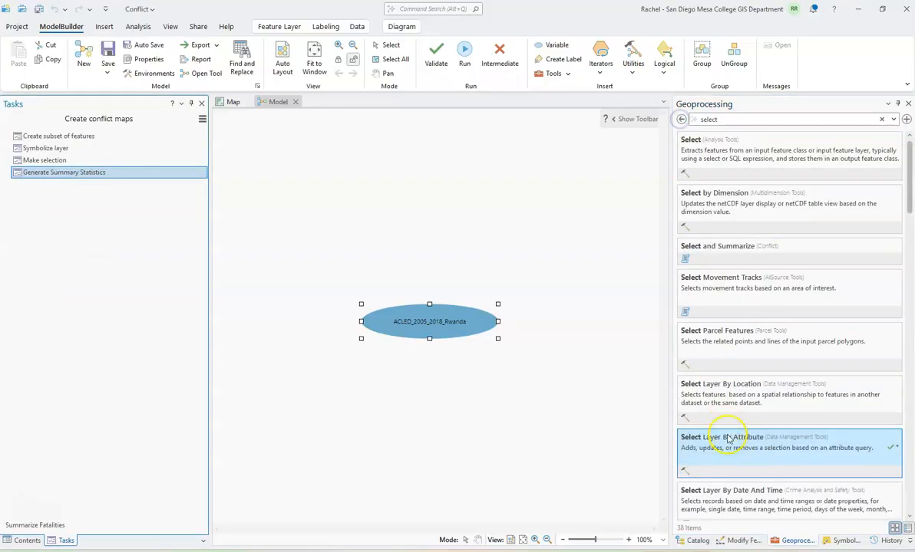
pyautogui.moveTo(729, 439); pyautogui.dragTo(565, 322)
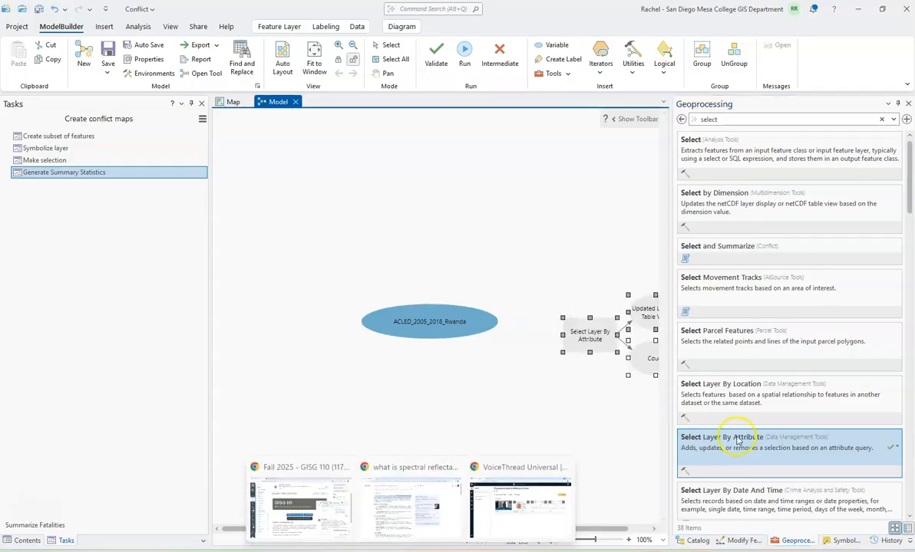
pyautogui.click(285, 55)
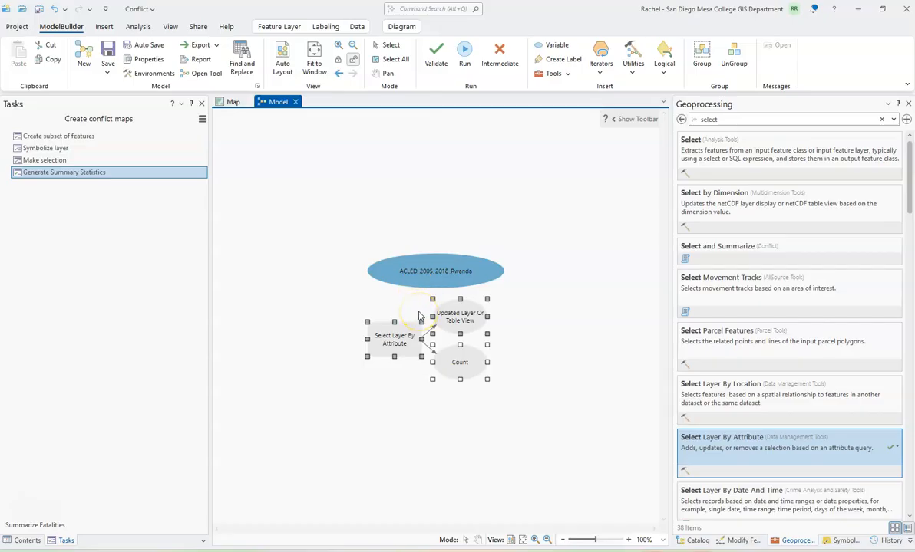
# Search the geoprocessing tools for "summary", add Summary Statistics to the model and auto-arrange the diagram
pyautogui.click(691, 119)
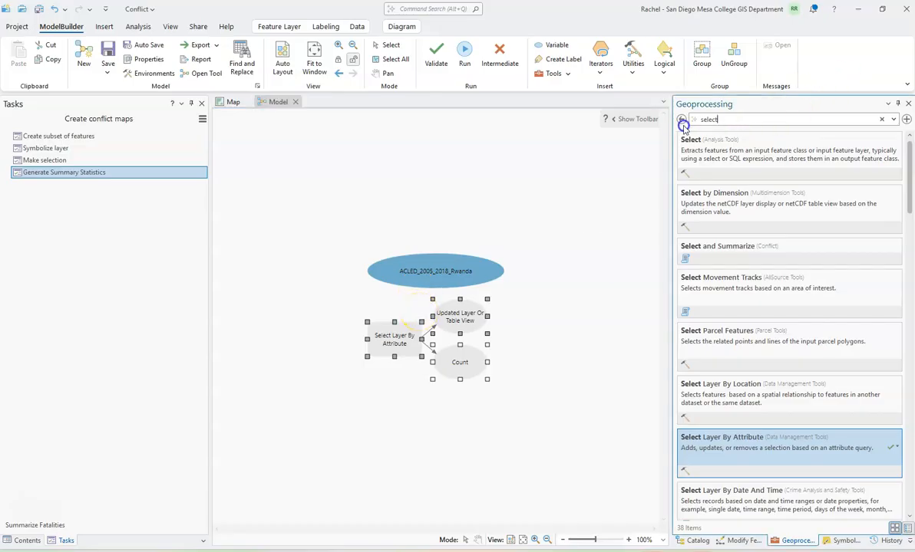
pyautogui.write('summary')
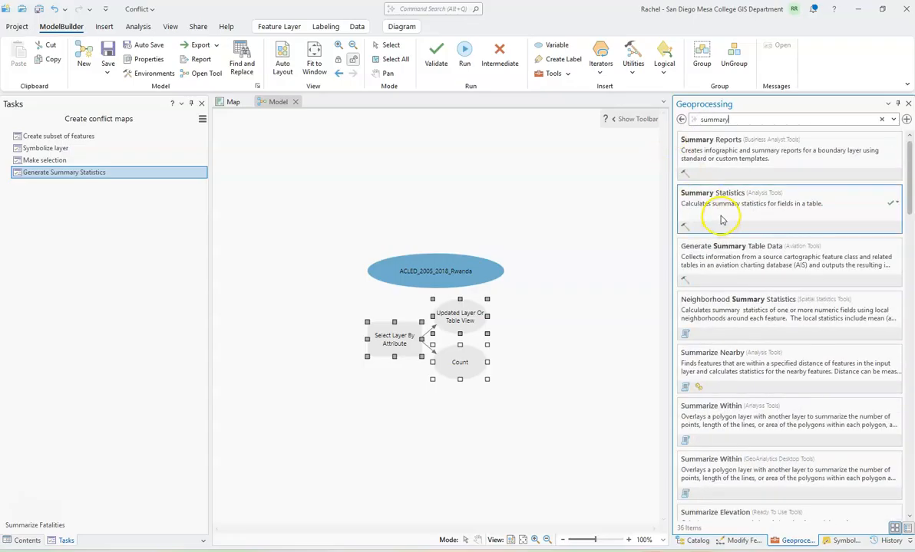
pyautogui.moveTo(721, 219); pyautogui.dragTo(411, 490)
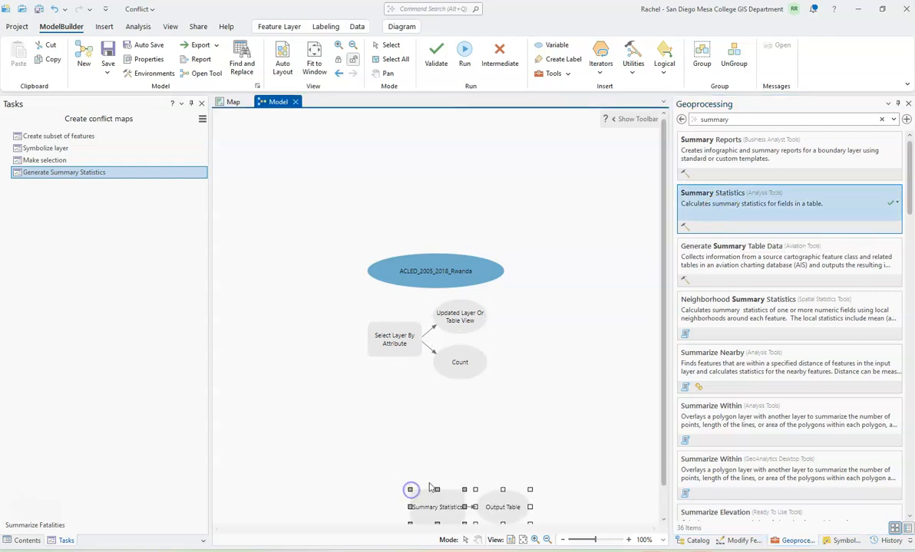
pyautogui.click(282, 55)
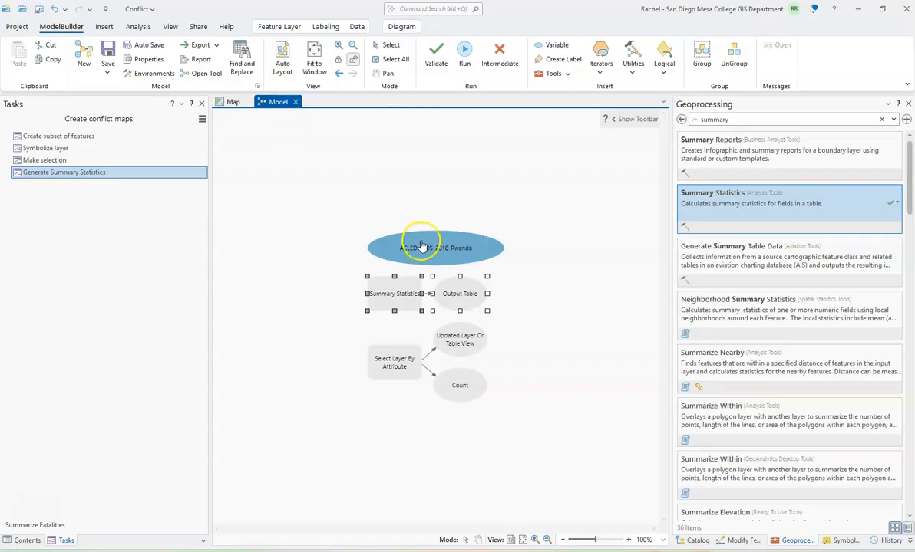
# Connect the ACLED_2005_2018_Rwanda element to Select Layer By Attribute as its Input Rows
pyautogui.click(441, 247)
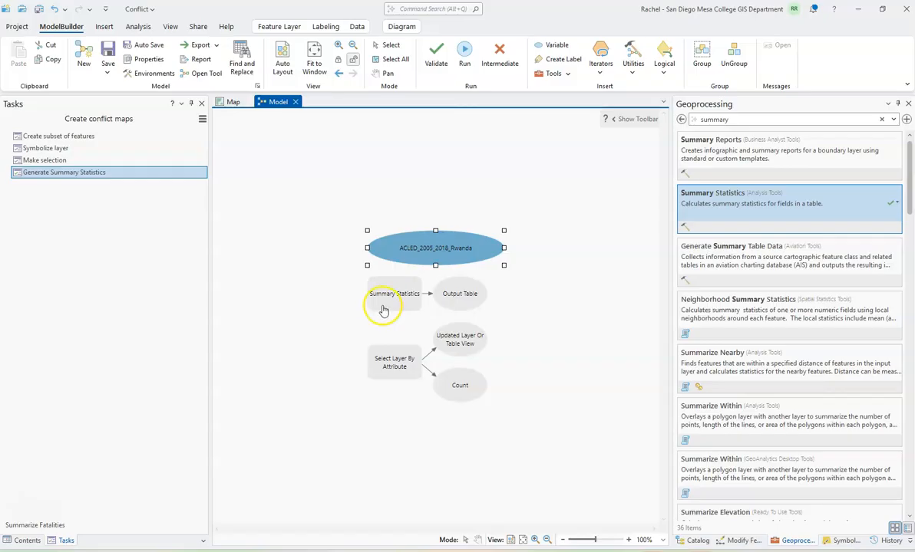
pyautogui.click(436, 248)
pyautogui.click(325, 188)
pyautogui.moveTo(453, 243); pyautogui.dragTo(393, 369)
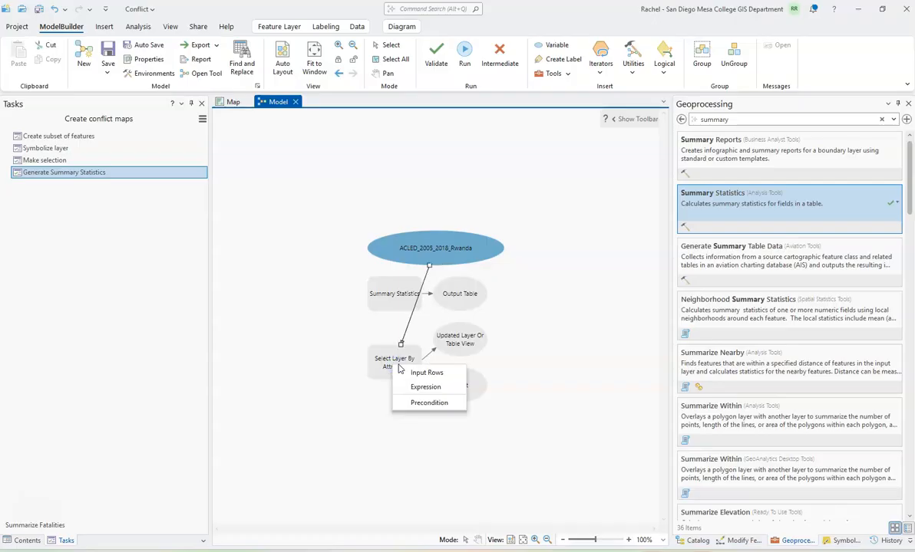
pyautogui.click(427, 372)
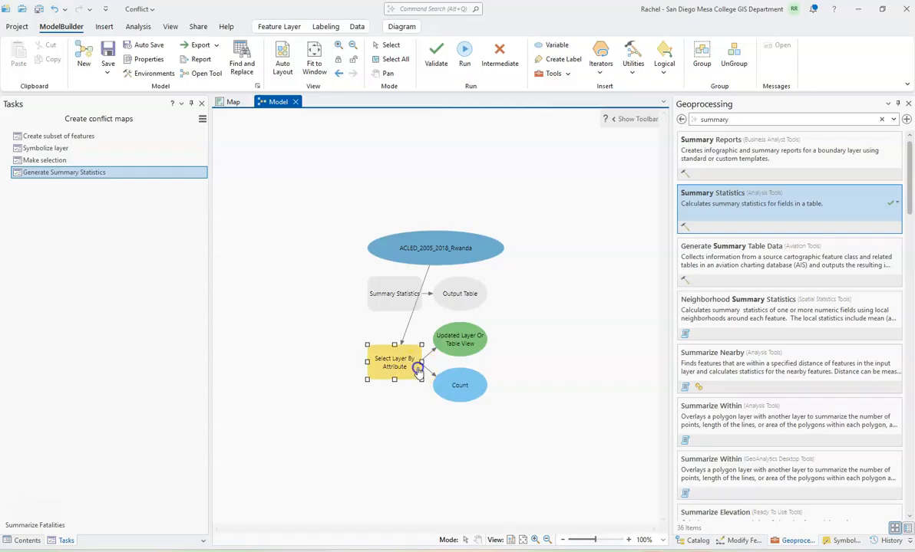
# Set the Select Layer By Attribute expression in the model to EVENT_TYPE is equal to Violence against civilians
pyautogui.doubleClick(417, 367)
pyautogui.click(392, 366)
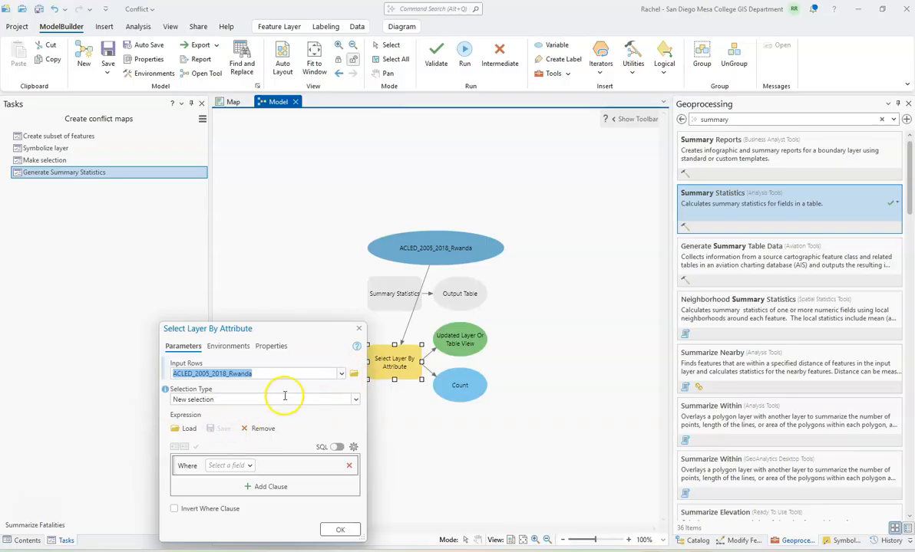
pyautogui.click(248, 466)
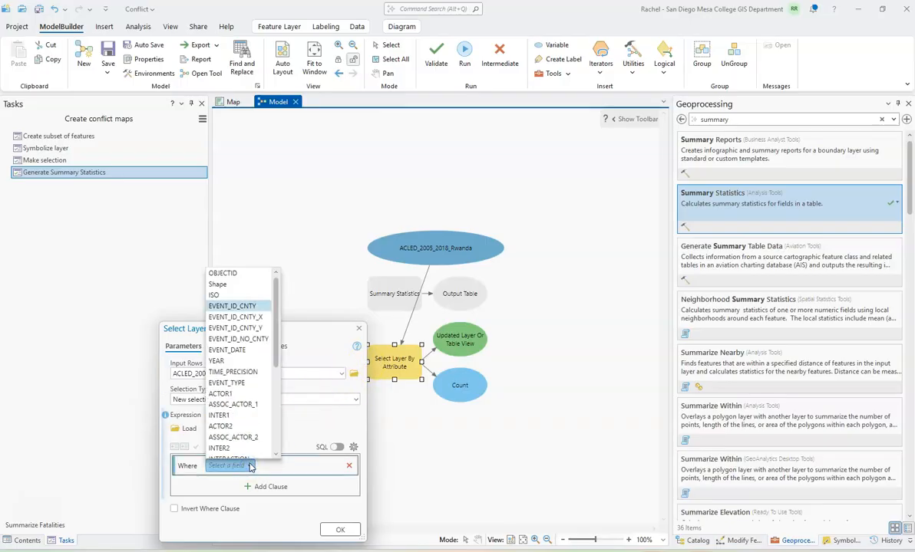
pyautogui.click(230, 372)
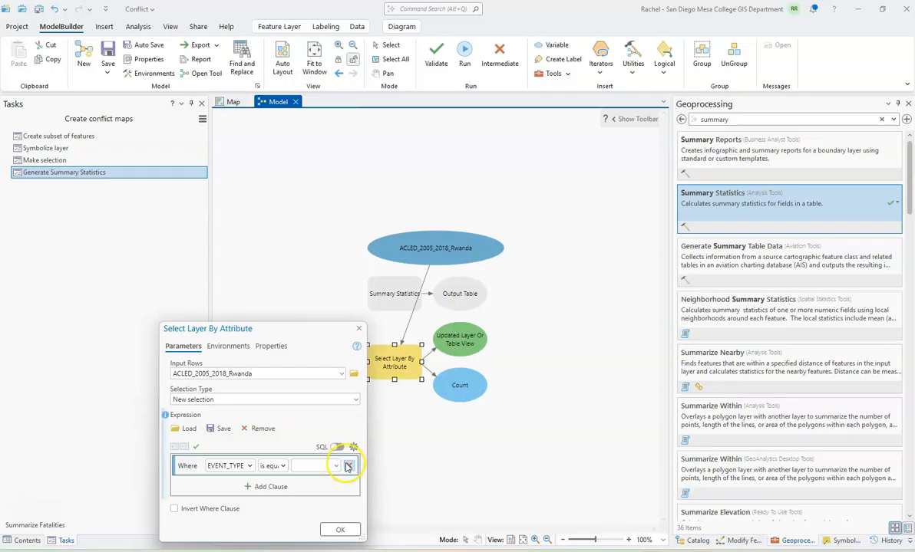
pyautogui.click(338, 467)
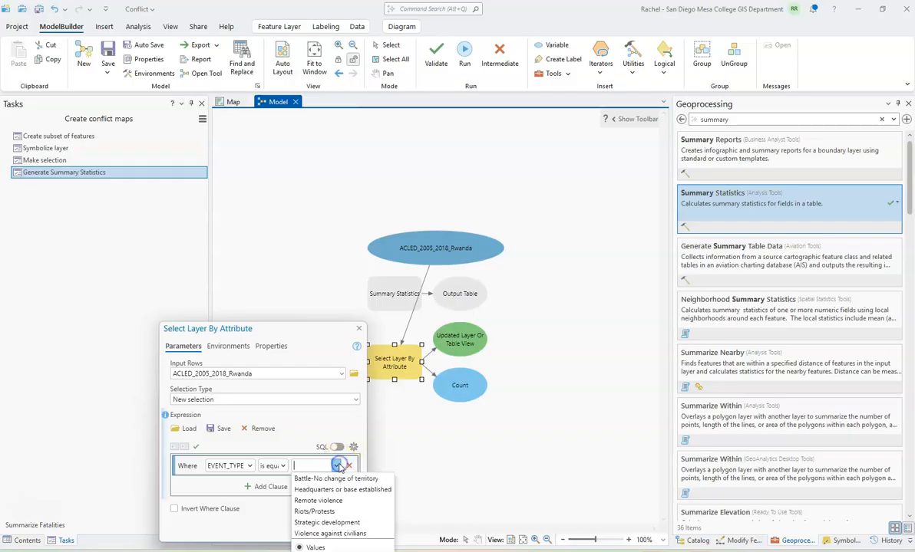
pyautogui.click(326, 533)
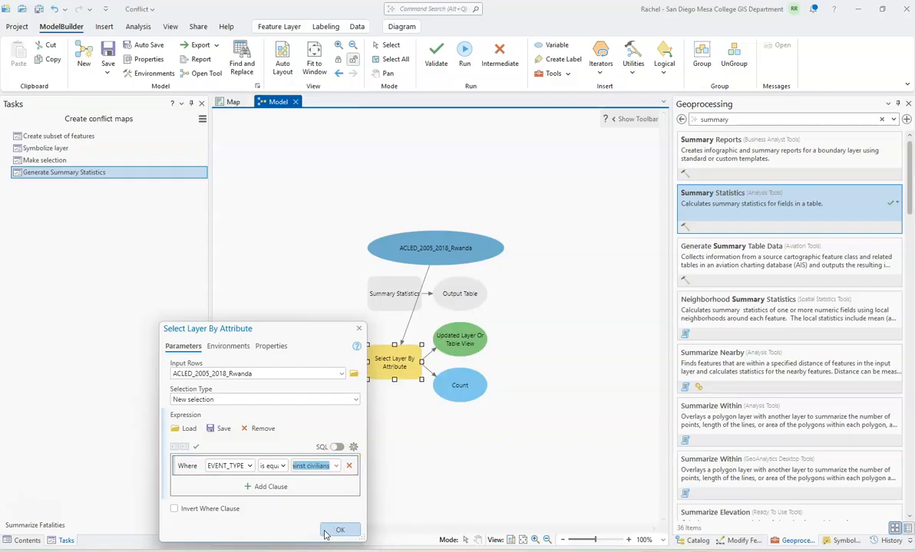
pyautogui.click(325, 533)
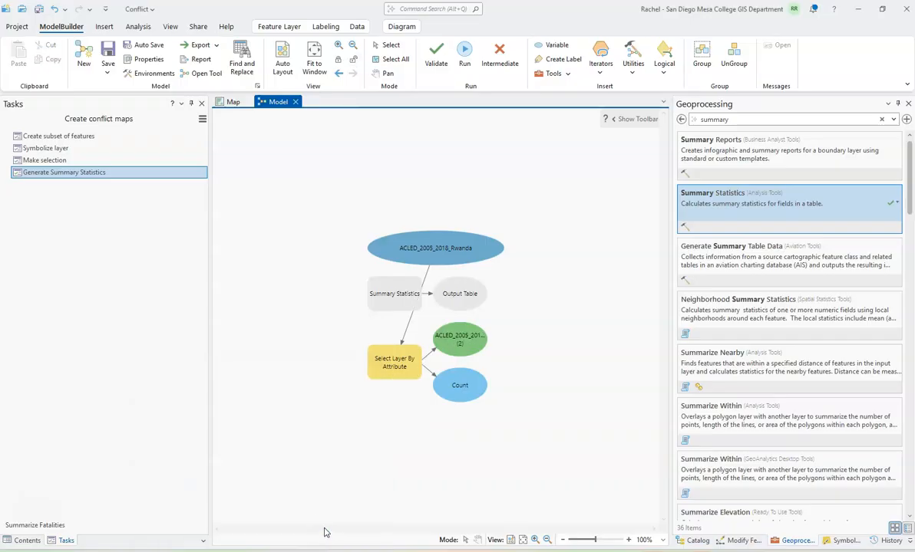
# Auto-arrange the model and connect the selected-layer output of Select Layer By Attribute to Summary Statistics as its Input Table
pyautogui.click(291, 73)
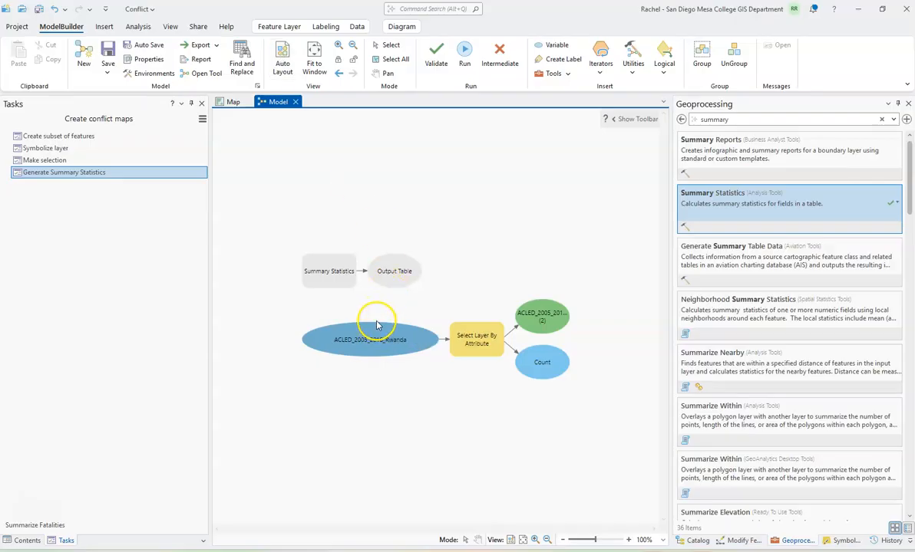
pyautogui.moveTo(542, 321); pyautogui.dragTo(316, 279)
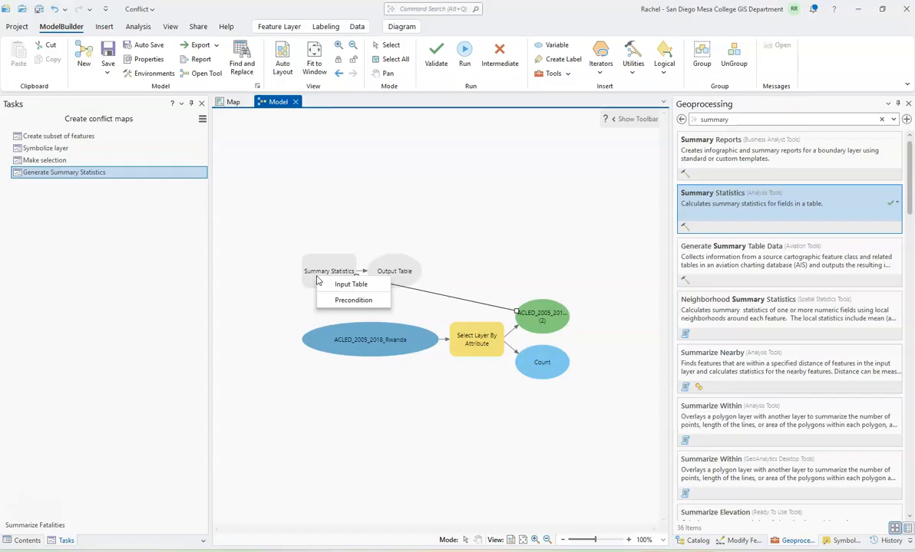
pyautogui.click(328, 284)
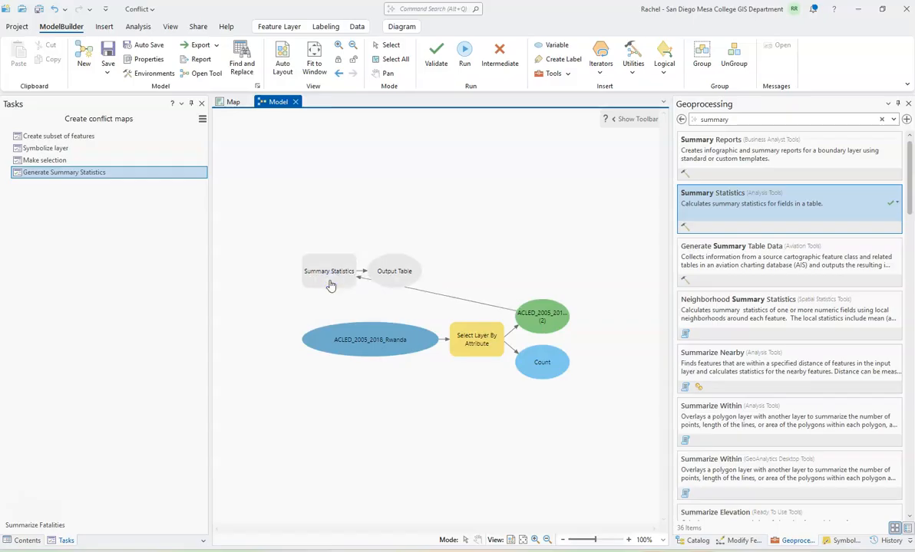
# Open the Summary Statistics parameters in the model and rename the output table ACLED_Rwanda_Statistics
pyautogui.doubleClick(330, 286)
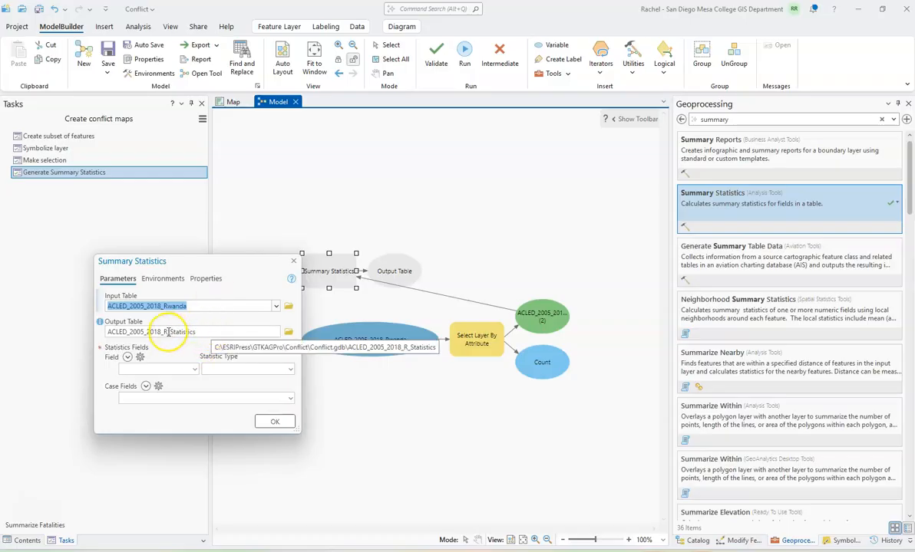
pyautogui.moveTo(129, 332); pyautogui.dragTo(253, 331)
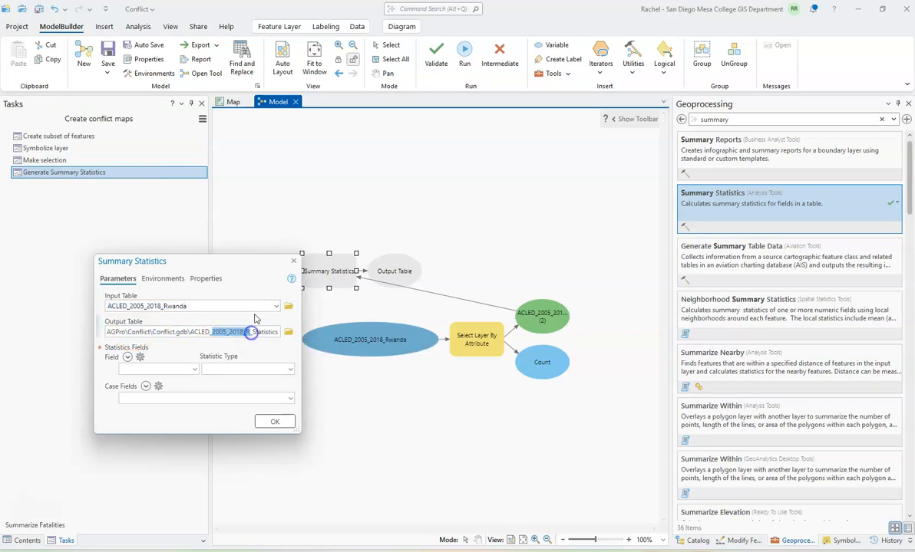
pyautogui.write('Rwanda')
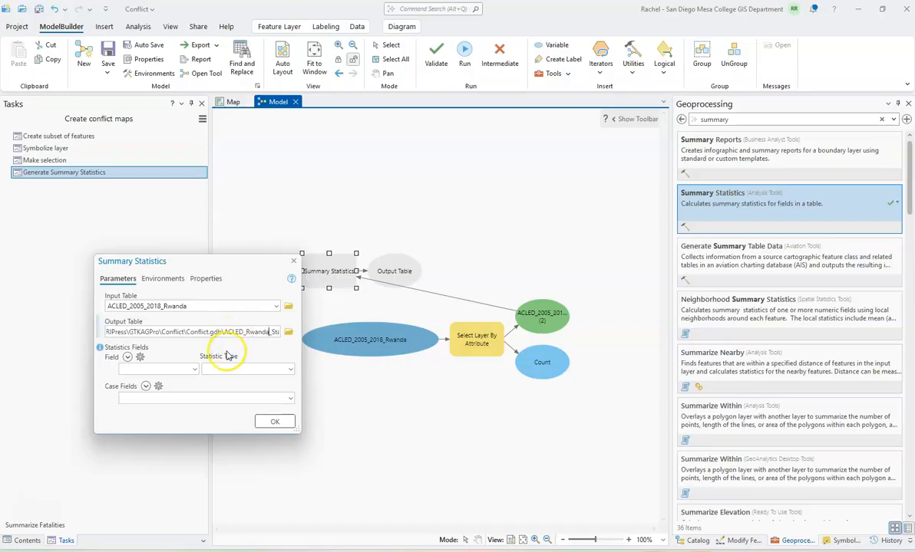
# Choose FATALITIES as the first statistics field of the Summary Statistics tool
pyautogui.click(194, 370)
pyautogui.scroll(-3, 159, 482)
pyautogui.scroll(-1, 159, 488)
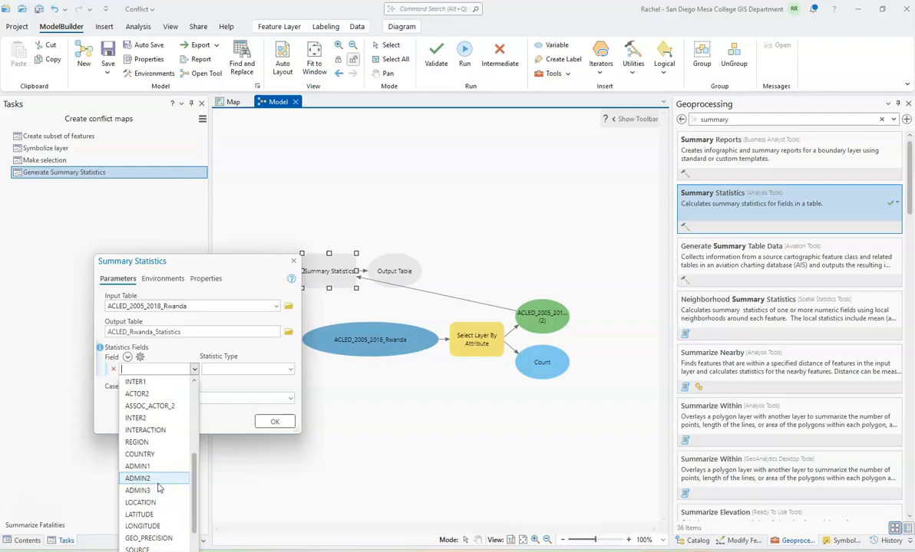
pyautogui.write('FATALITIES')
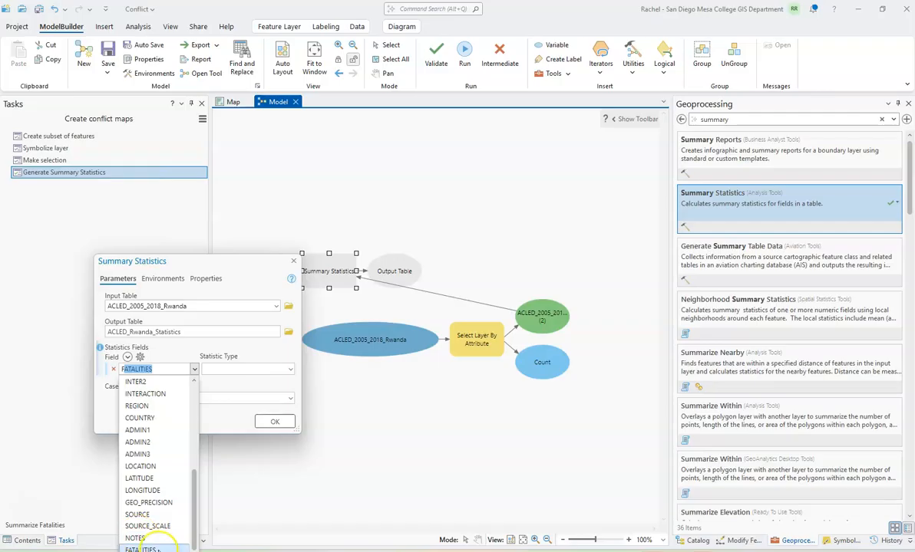
pyautogui.click(156, 548)
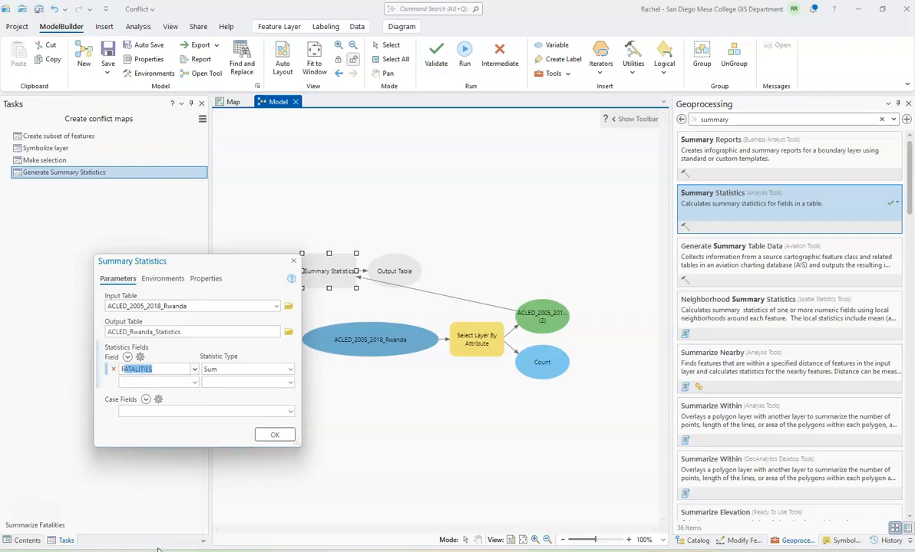
# Apply the Summary Statistics parameters with the Sum statistic for FATALITIES, and auto-arrange the model's elements
pyautogui.click(277, 436)
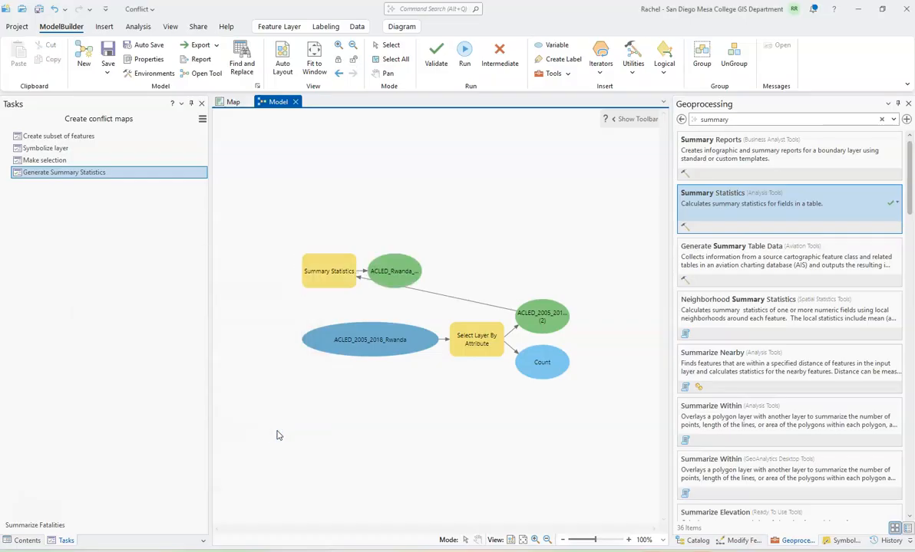
pyautogui.click(283, 61)
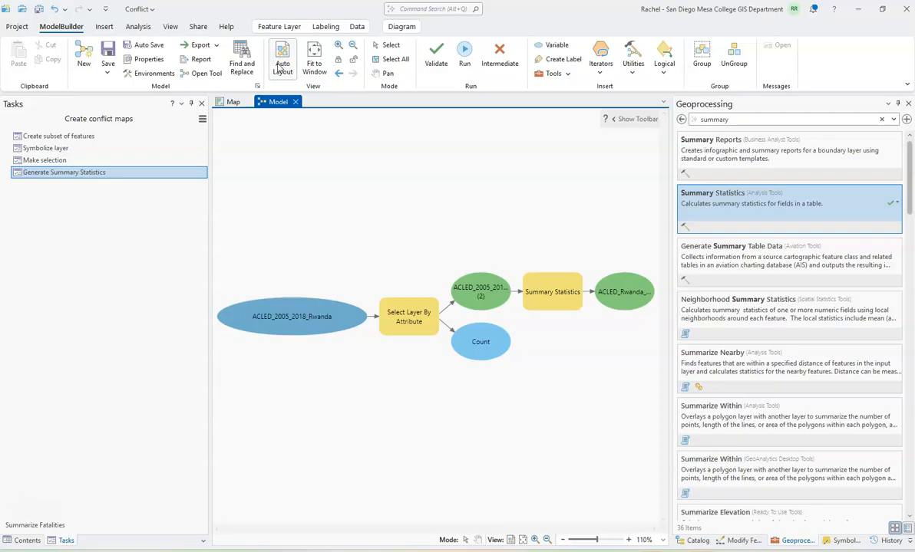
pyautogui.click(307, 129)
pyautogui.click(288, 67)
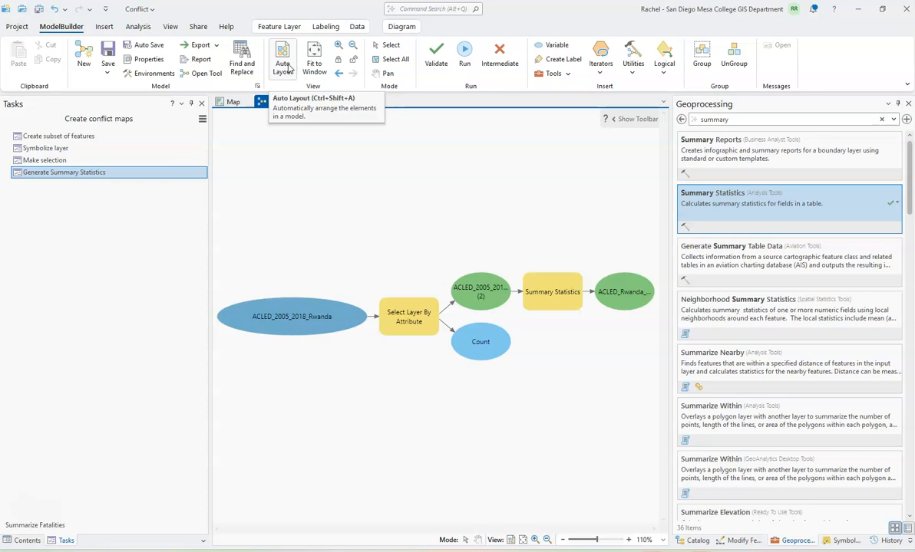
# Save the model, run it in full and dismiss its run report
pyautogui.click(109, 52)
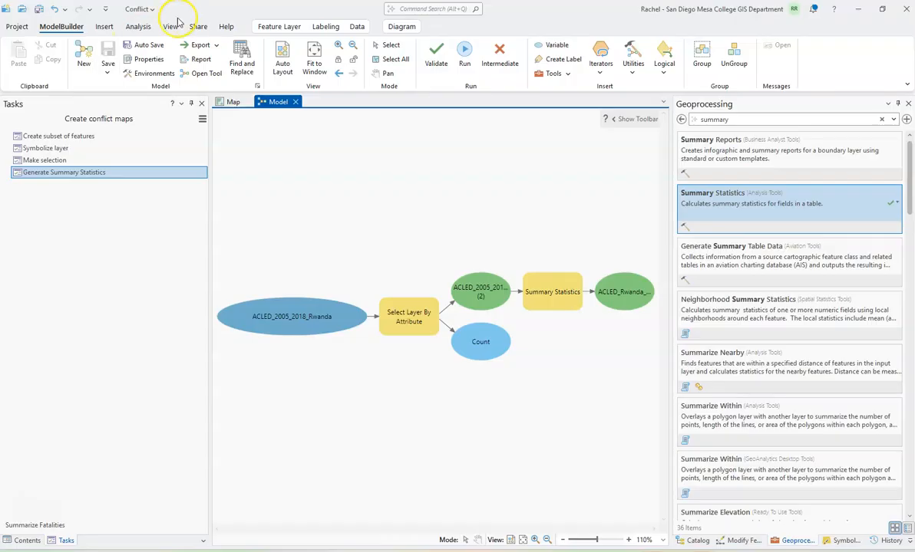
pyautogui.click(468, 57)
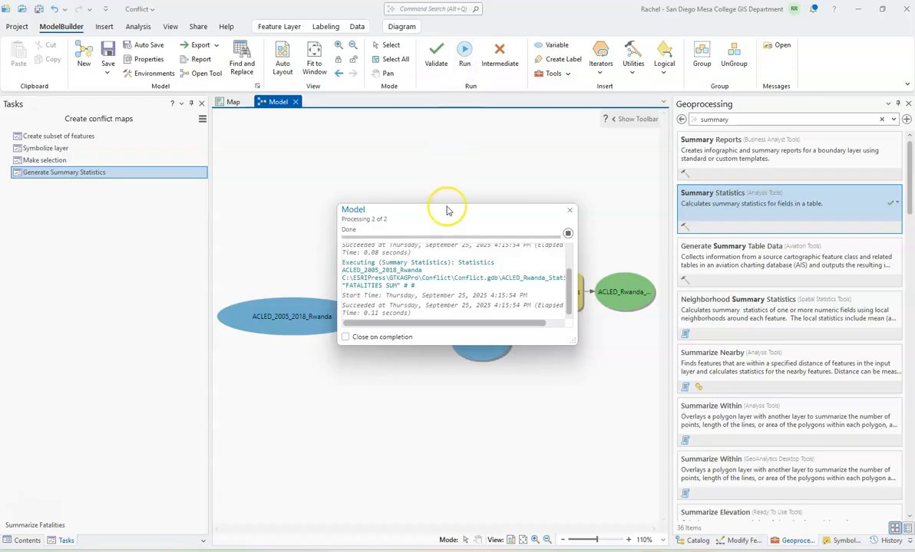
pyautogui.moveTo(472, 220); pyautogui.dragTo(489, 399)
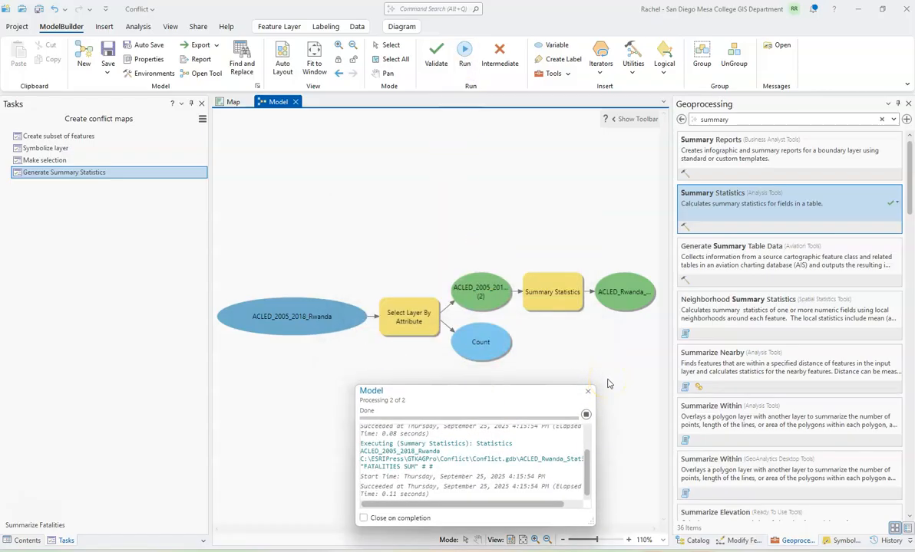
pyautogui.click(586, 394)
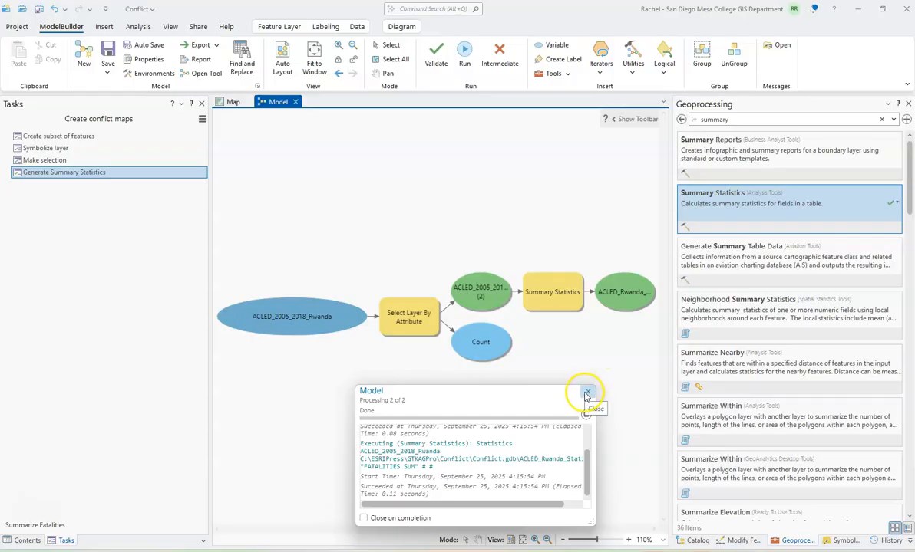
pyautogui.click(318, 163)
# Return to the map and refresh Conflict.gdb in the Catalog's Conflict folder
pyautogui.click(231, 104)
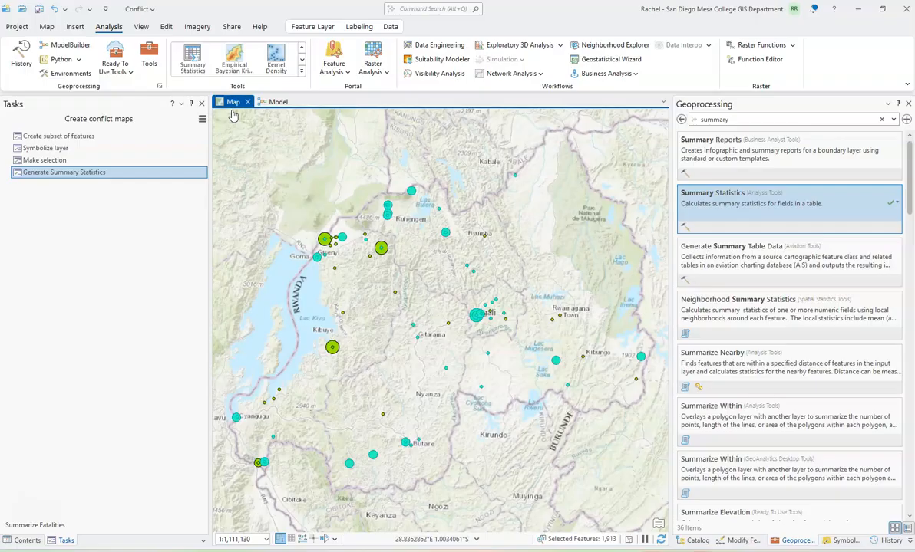
pyautogui.click(369, 249)
pyautogui.click(369, 249)
pyautogui.click(683, 542)
pyautogui.click(720, 297)
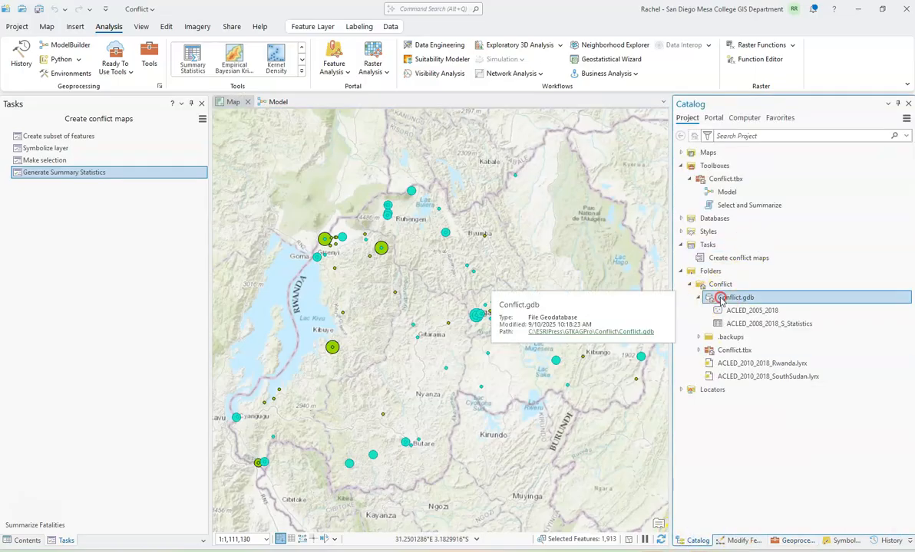
pyautogui.rightClick(721, 300)
pyautogui.click(748, 132)
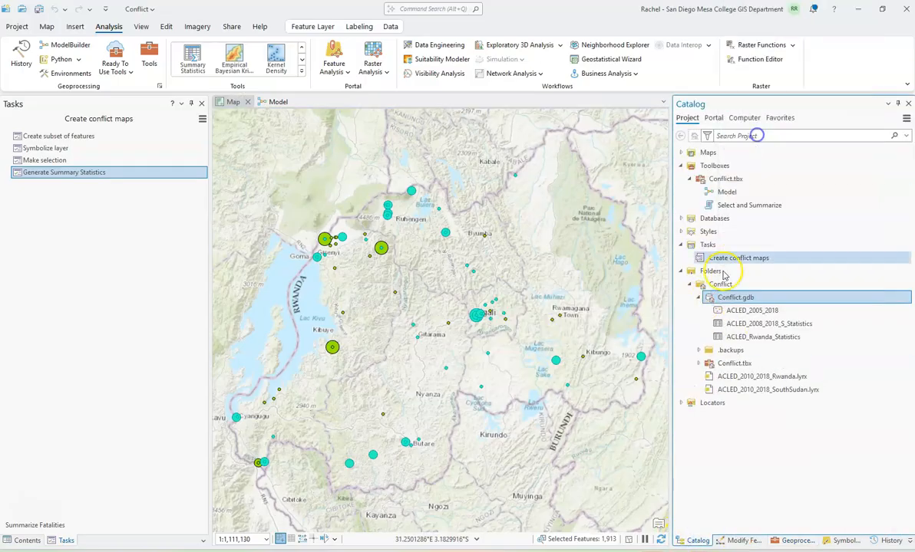
# Add the ACLED_Rwanda_Statistics table from Conflict.gdb to the map's standalone tables
pyautogui.click(772, 339)
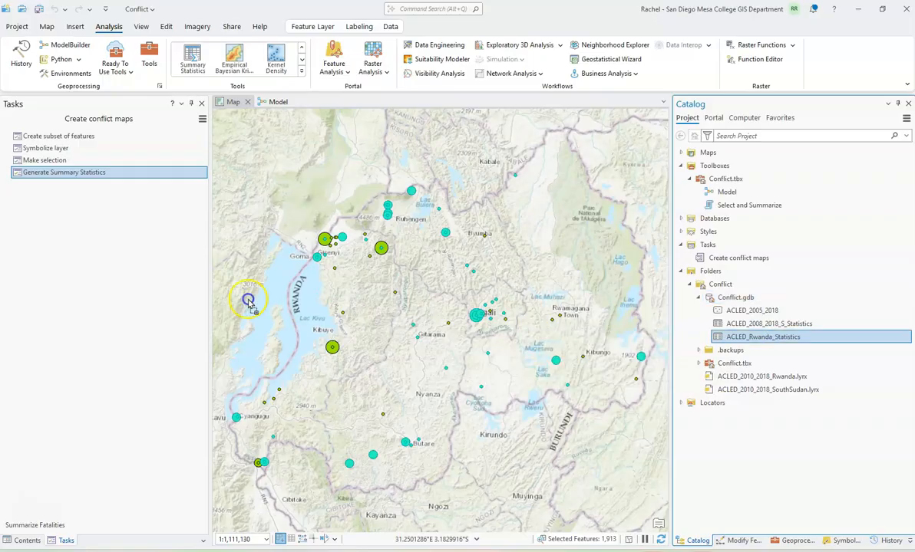
pyautogui.click(21, 540)
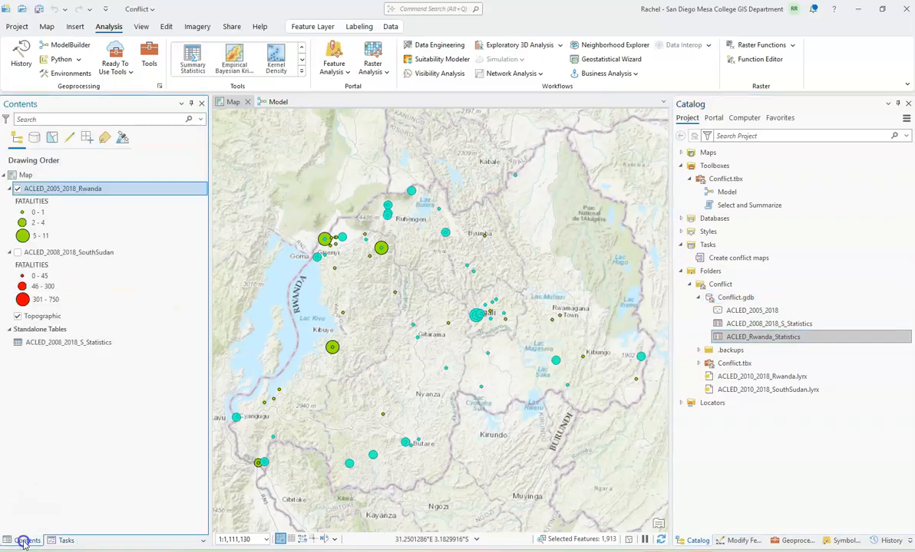
pyautogui.moveTo(760, 342); pyautogui.dragTo(77, 361)
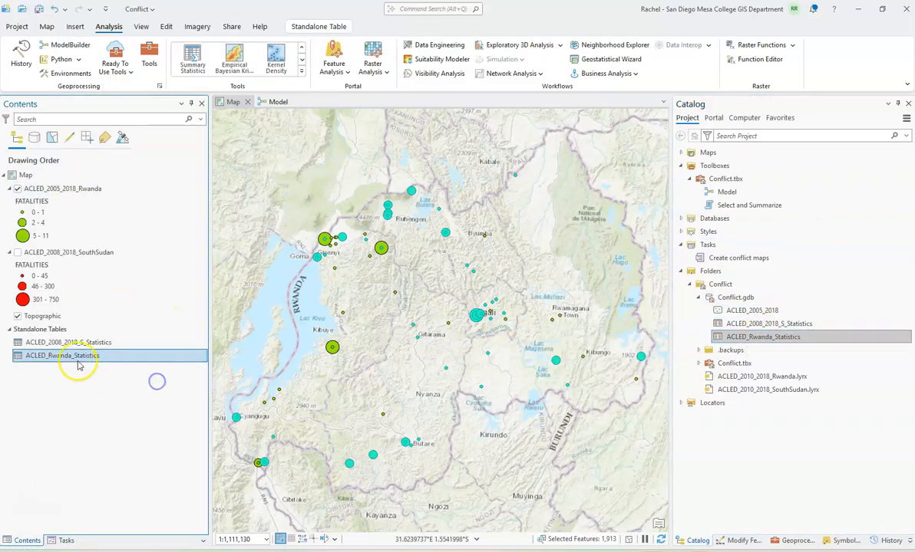
# Open the ACLED_Rwanda_Statistics table to check its summed fatalities, and close it again
pyautogui.rightClick(73, 355)
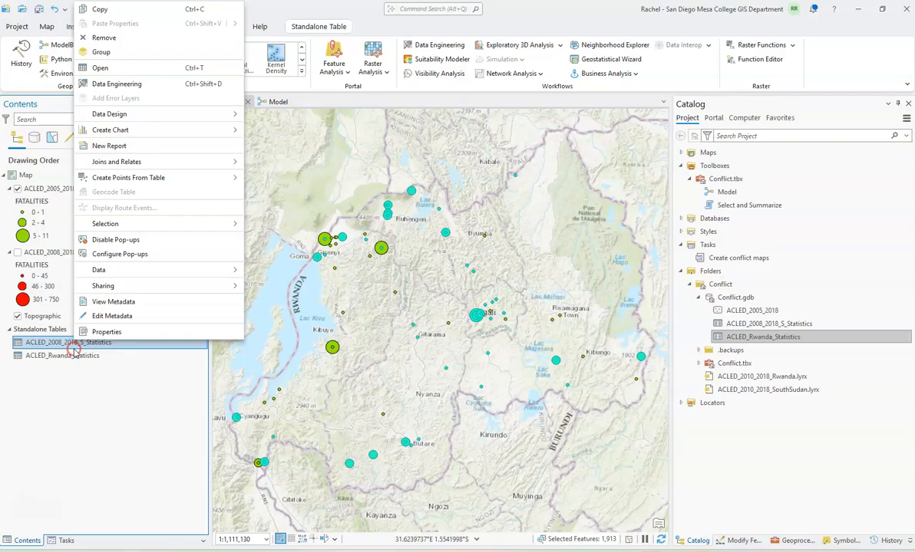
pyautogui.click(122, 74)
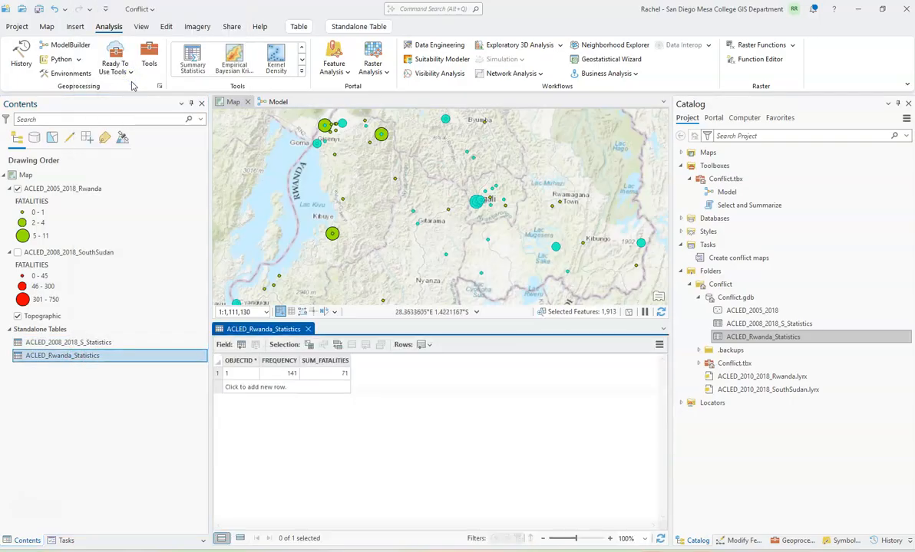
pyautogui.click(307, 329)
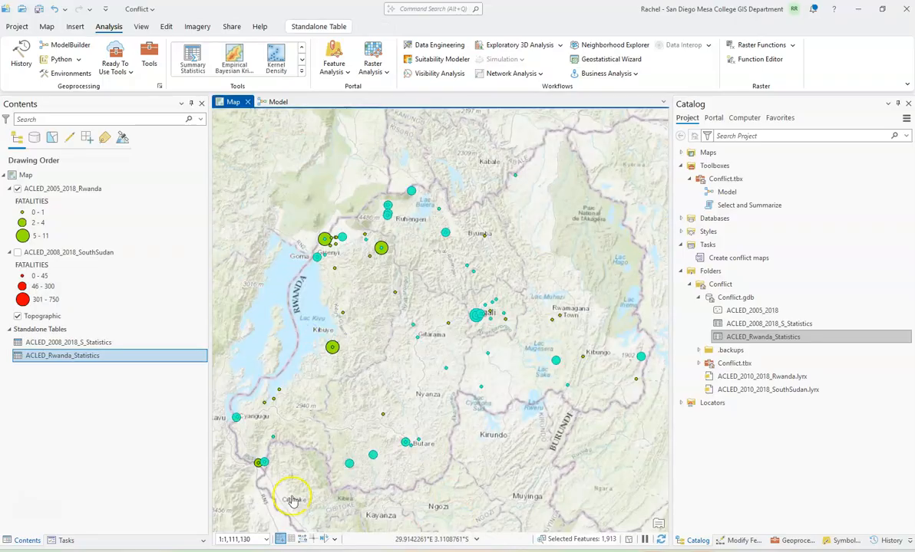
# Return to the model and make the ACLED_2005_2018_Rwanda input a model parameter
pyautogui.click(273, 102)
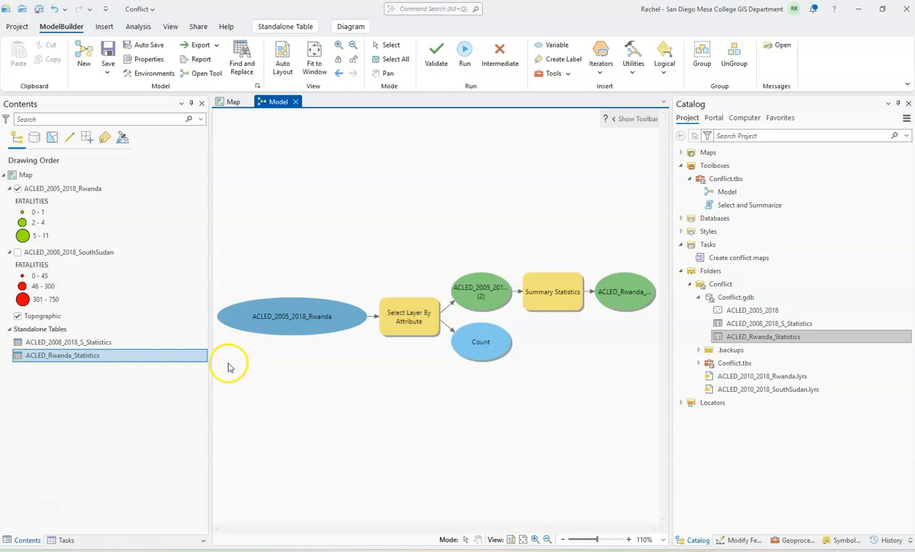
pyautogui.click(291, 335)
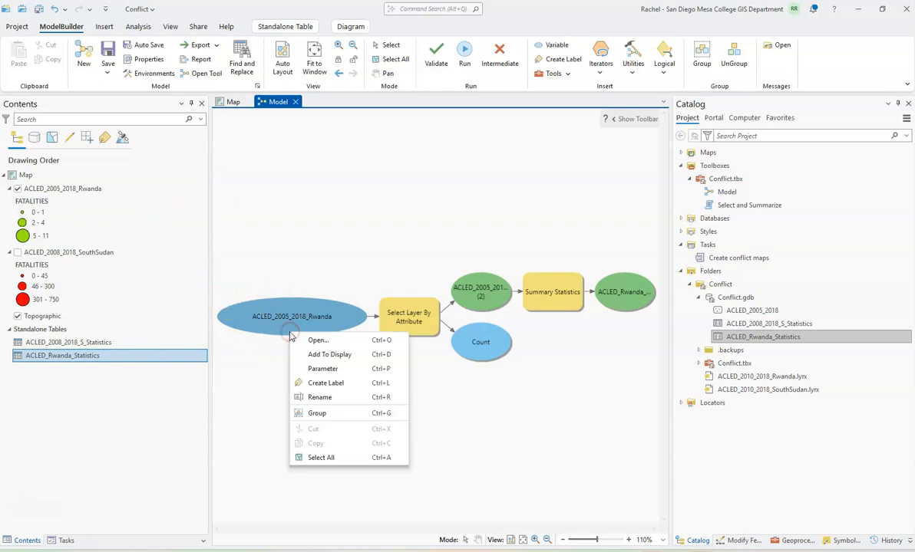
pyautogui.click(329, 369)
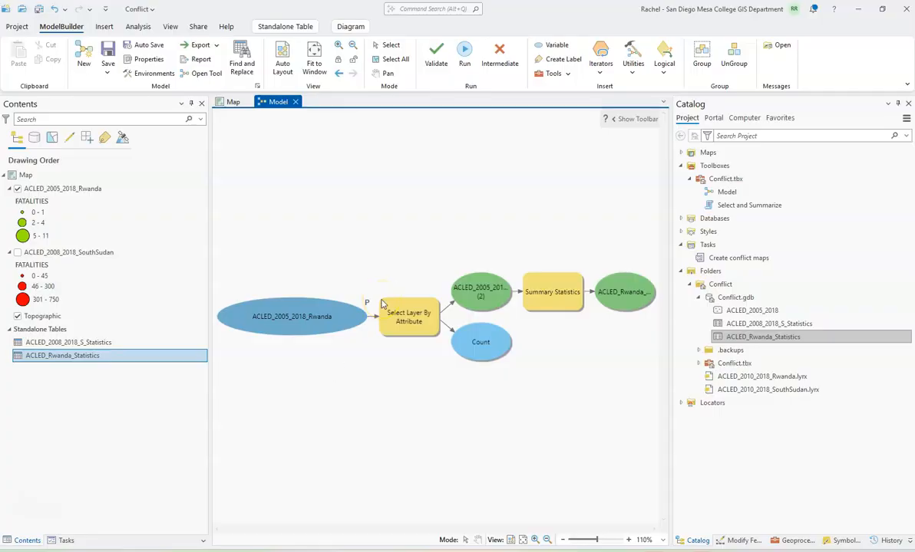
# Create model variables from the Expression parameter of Select Layer By Attribute and the Statistics Fields parameter of Summary Statistics
pyautogui.rightClick(398, 316)
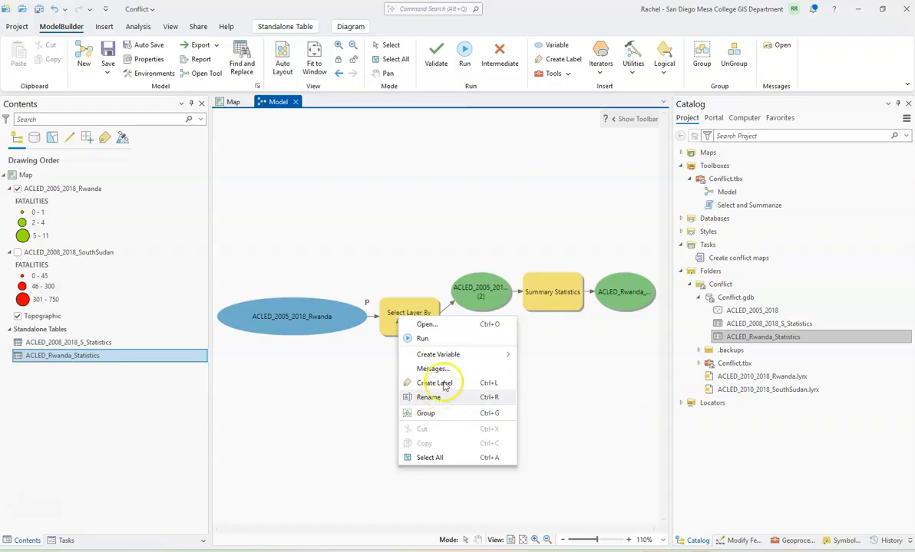
pyautogui.moveTo(449, 355)
pyautogui.moveTo(587, 357)
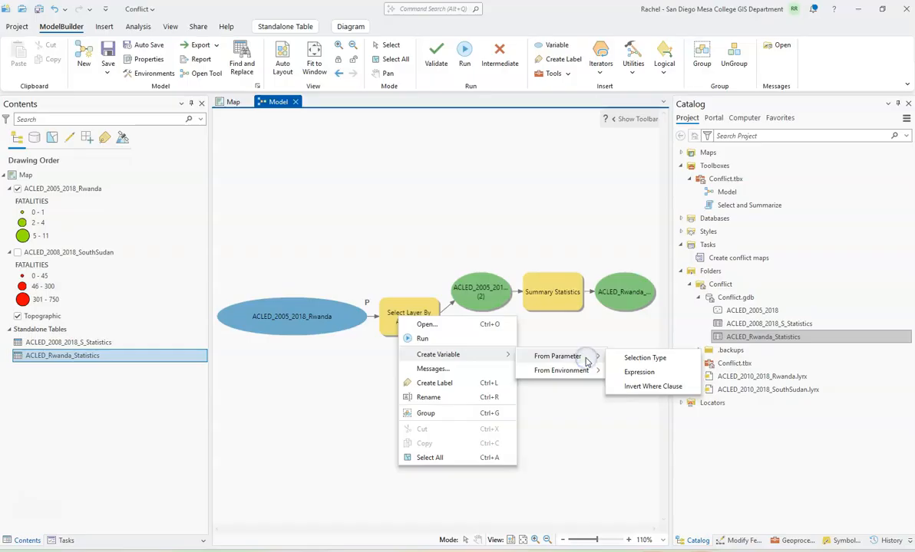
pyautogui.click(639, 372)
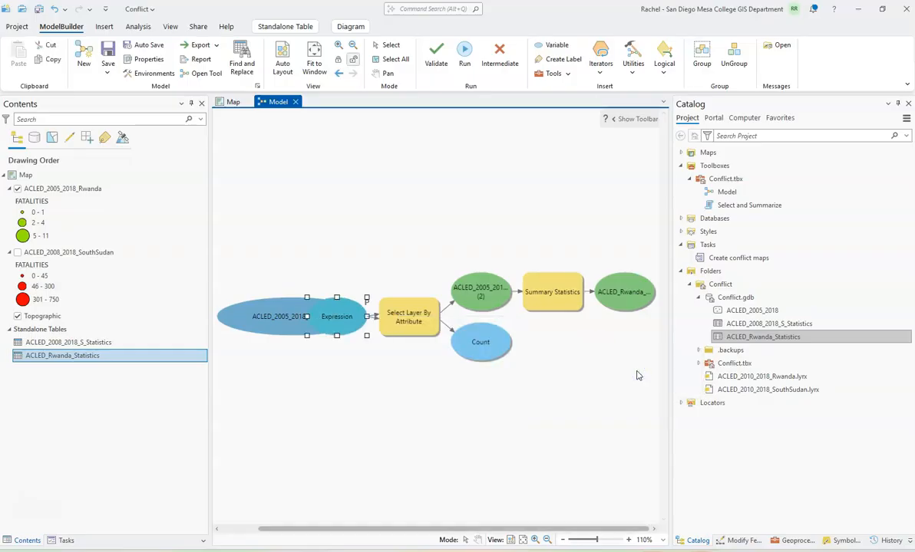
pyautogui.rightClick(534, 301)
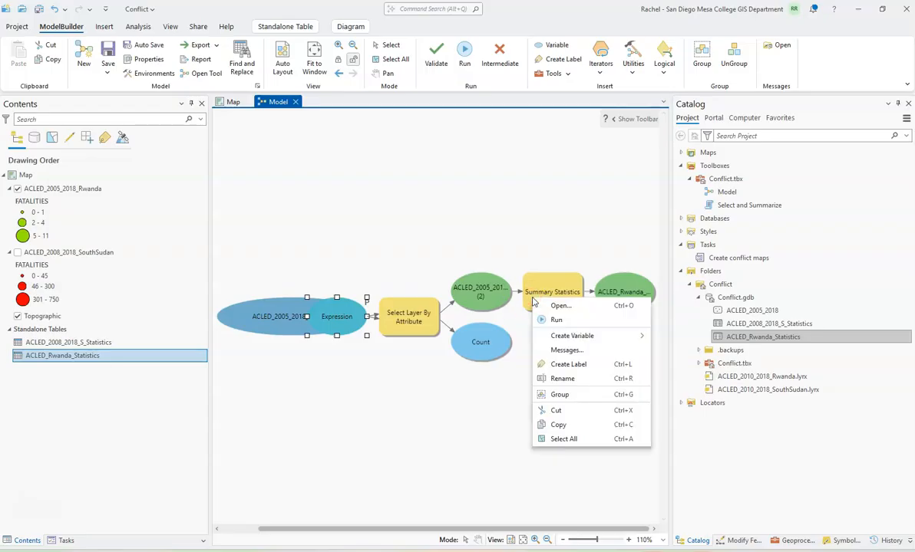
pyautogui.moveTo(583, 336)
pyautogui.moveTo(673, 340)
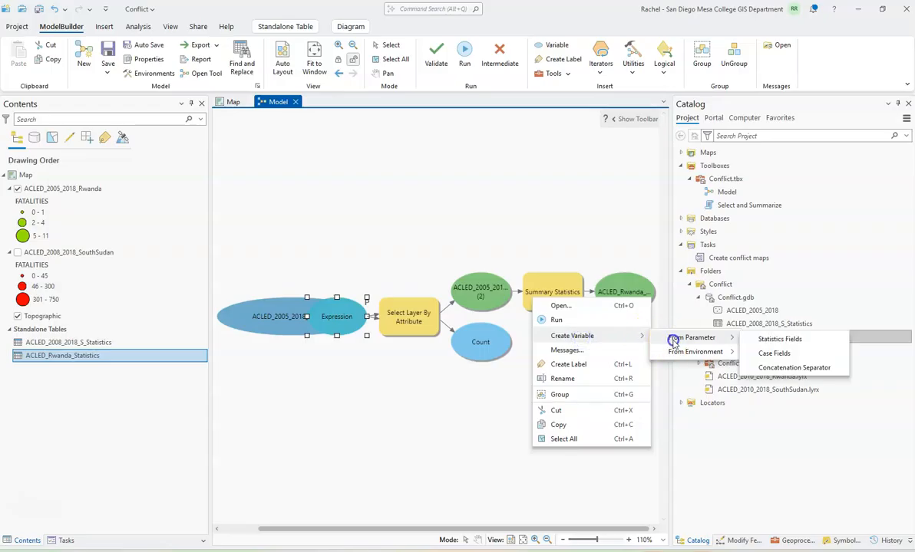
pyautogui.click(805, 341)
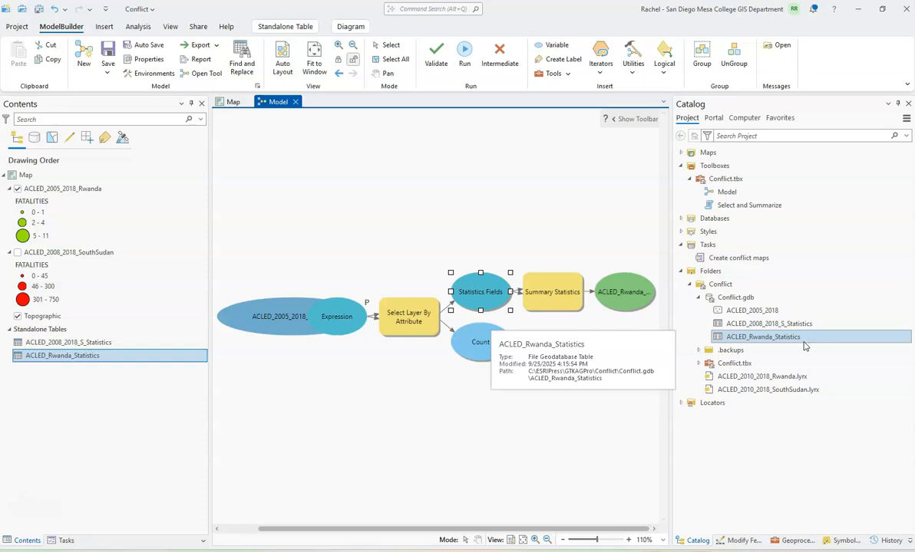
# Make the Summary Statistics output table a model parameter and auto-arrange the model, placing the Statistics Fields variable below Summary Statistics
pyautogui.rightClick(607, 294)
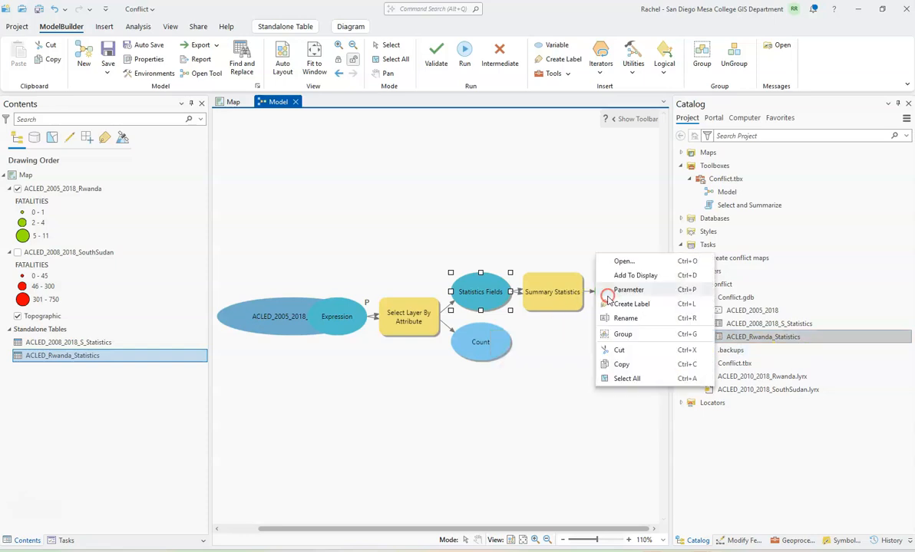
pyautogui.click(631, 289)
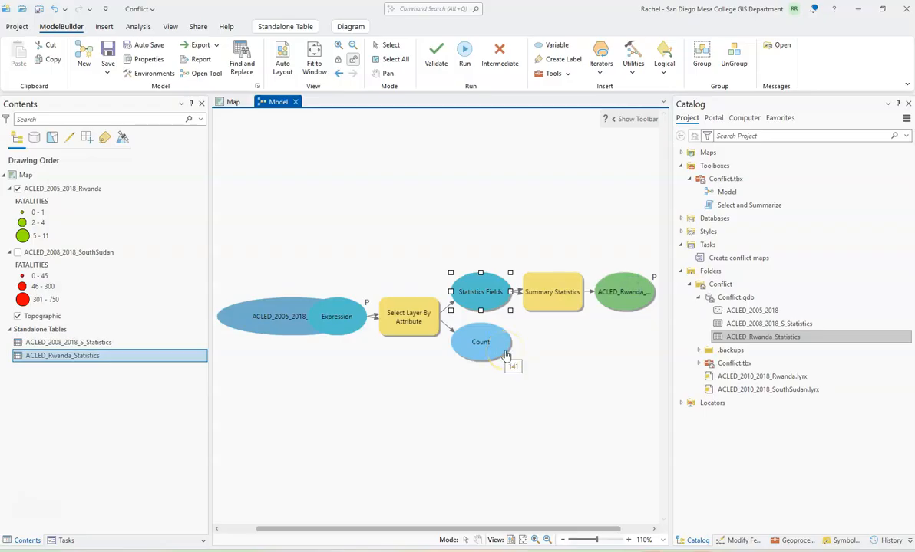
pyautogui.click(281, 57)
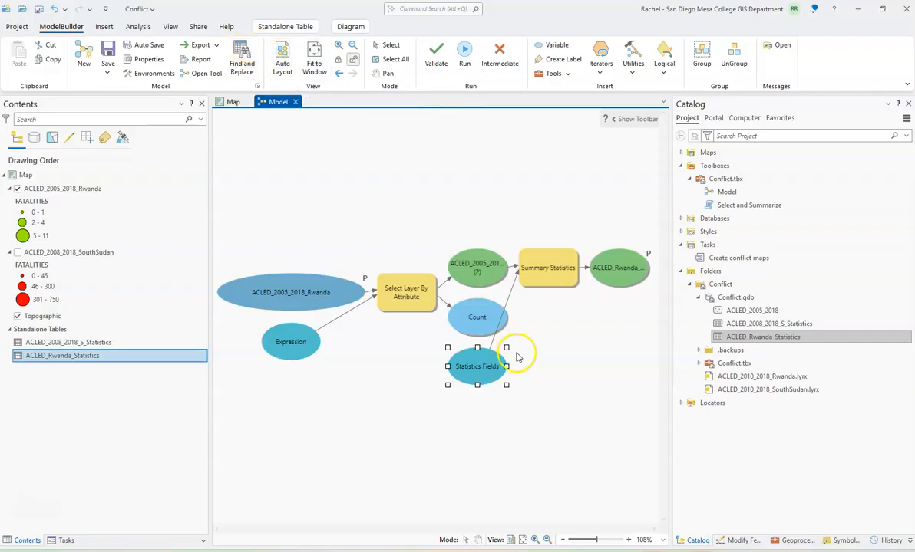
pyautogui.moveTo(479, 380); pyautogui.dragTo(559, 391)
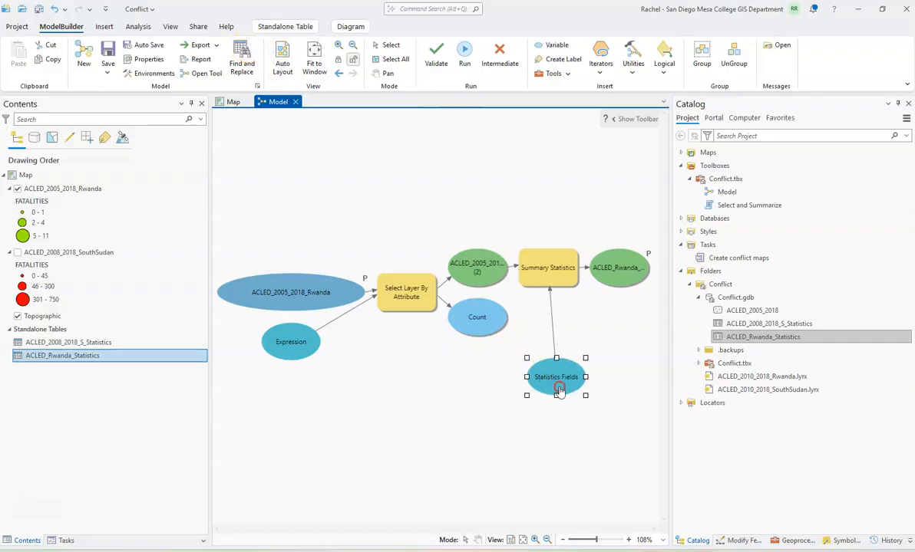
# Make the Statistics Fields and Expression variables model parameters
pyautogui.rightClick(520, 362)
pyautogui.rightClick(286, 338)
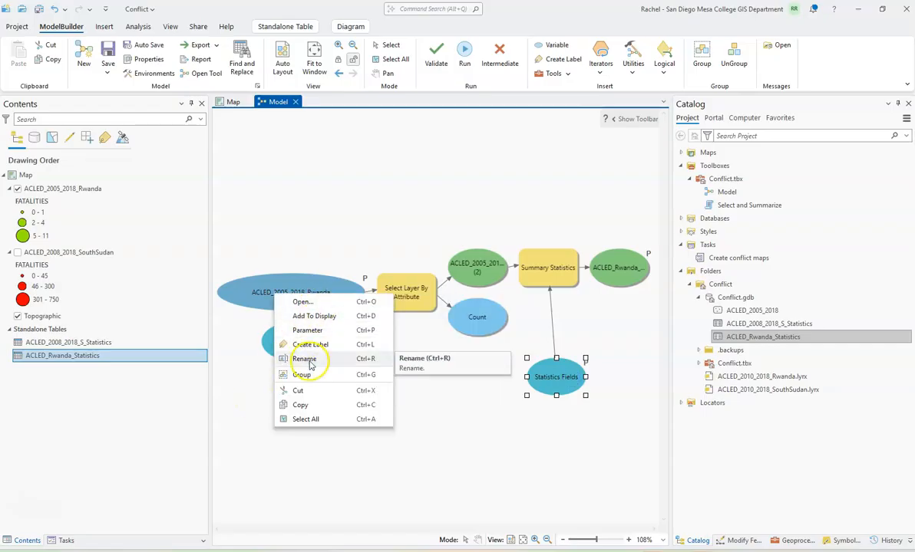
pyautogui.click(311, 330)
# Move the Expression variable above Select Layer By Attribute and the Statistics Fields variable above Summary Statistics
pyautogui.moveTo(290, 345); pyautogui.dragTo(421, 170)
pyautogui.moveTo(306, 348); pyautogui.dragTo(396, 292)
pyautogui.click(293, 349)
pyautogui.moveTo(299, 351); pyautogui.dragTo(412, 186)
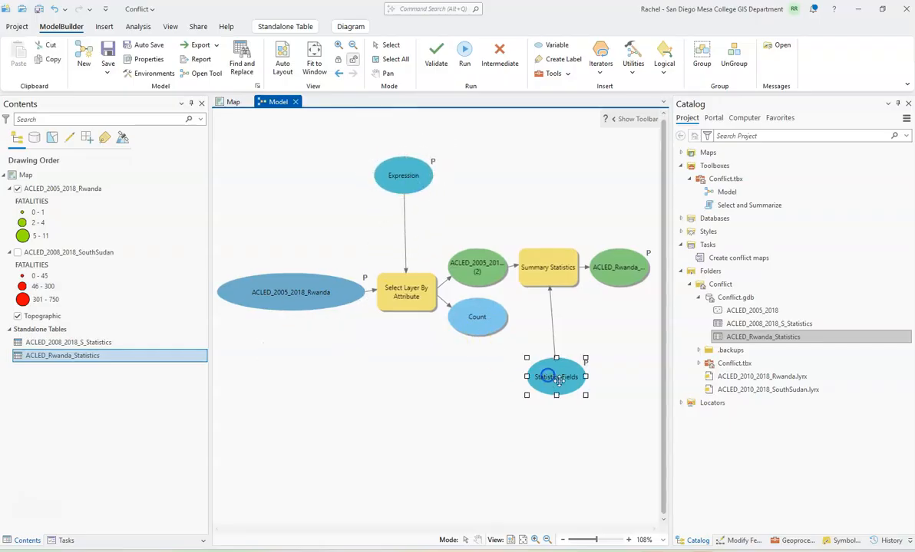
pyautogui.moveTo(547, 381); pyautogui.dragTo(537, 168)
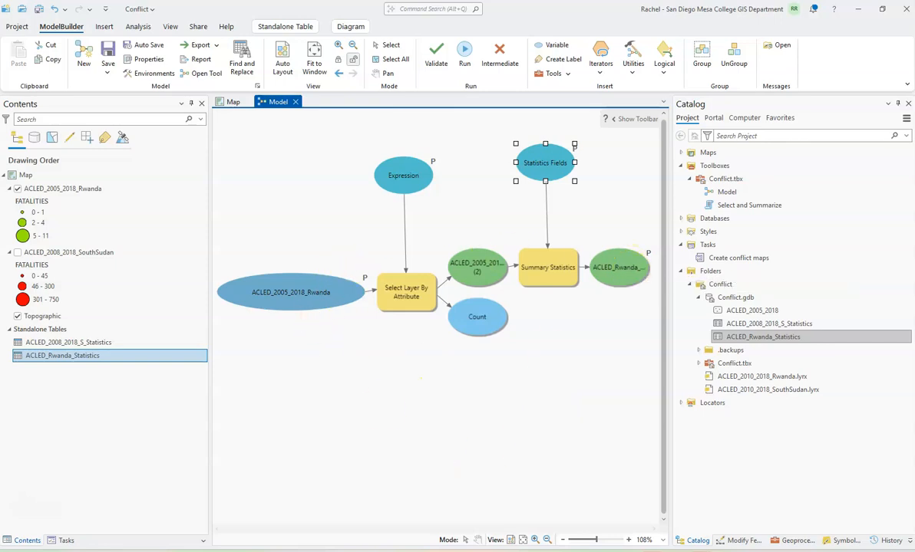
# Save and close the model, and expand Conflict.tbx in the Catalog's Conflict folder
pyautogui.click(108, 52)
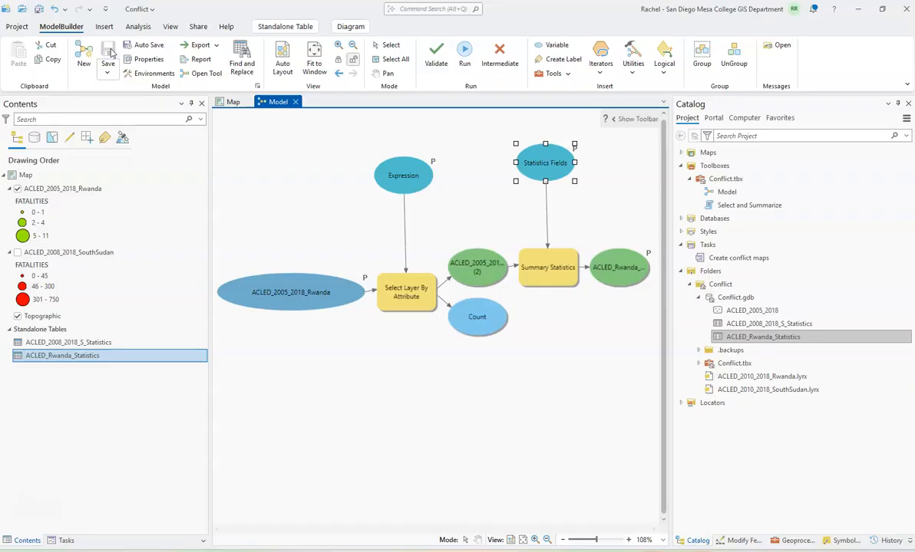
pyautogui.click(295, 101)
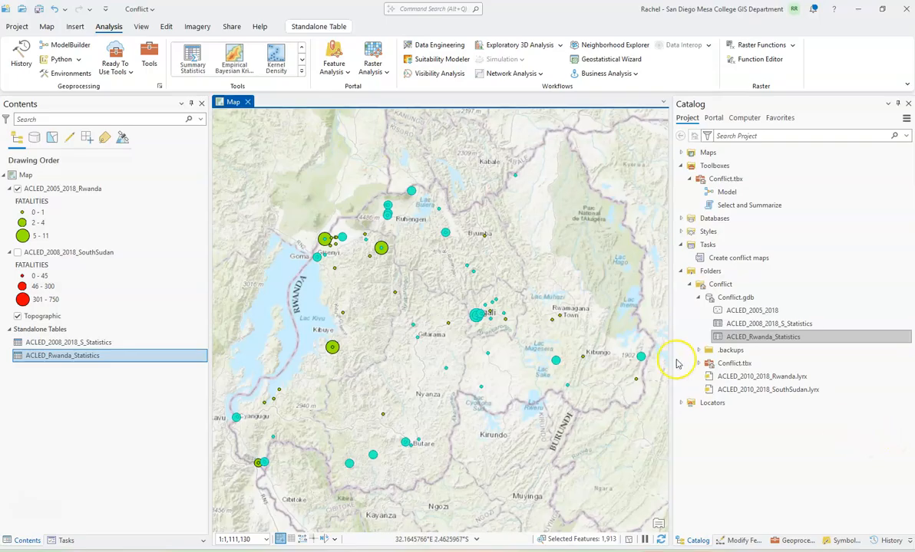
pyautogui.click(699, 363)
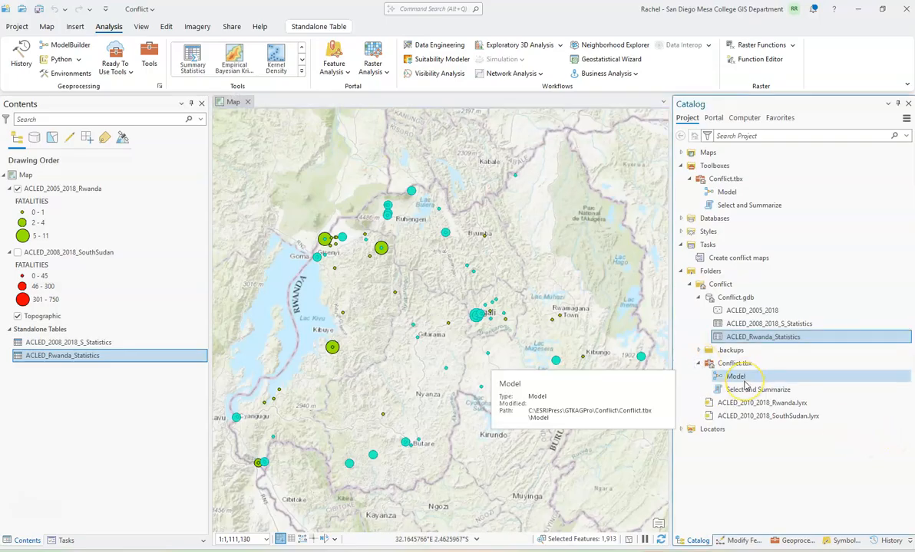
# Open Model from Conflict.tbx in the Conflict folder as a tool and name its output table ACLED_Rwanda_Statistics2
pyautogui.doubleClick(743, 381)
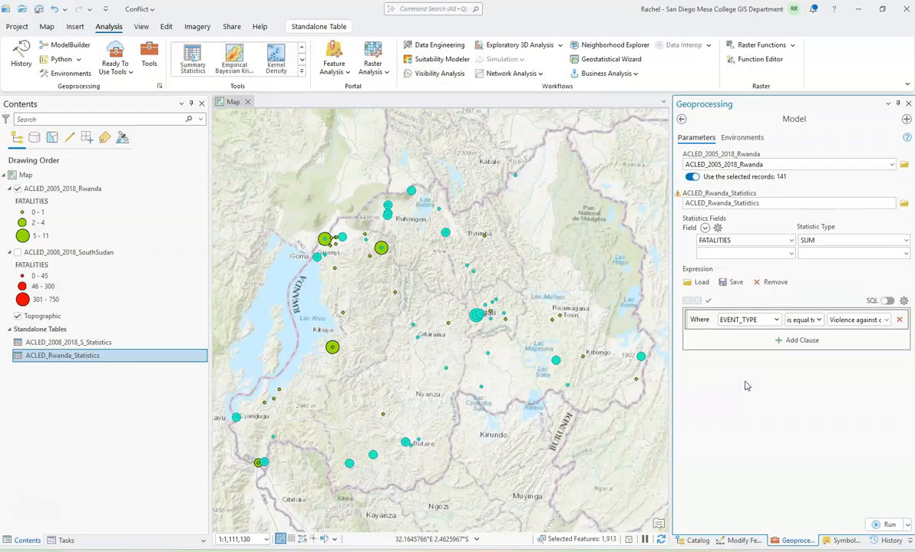
pyautogui.click(765, 204)
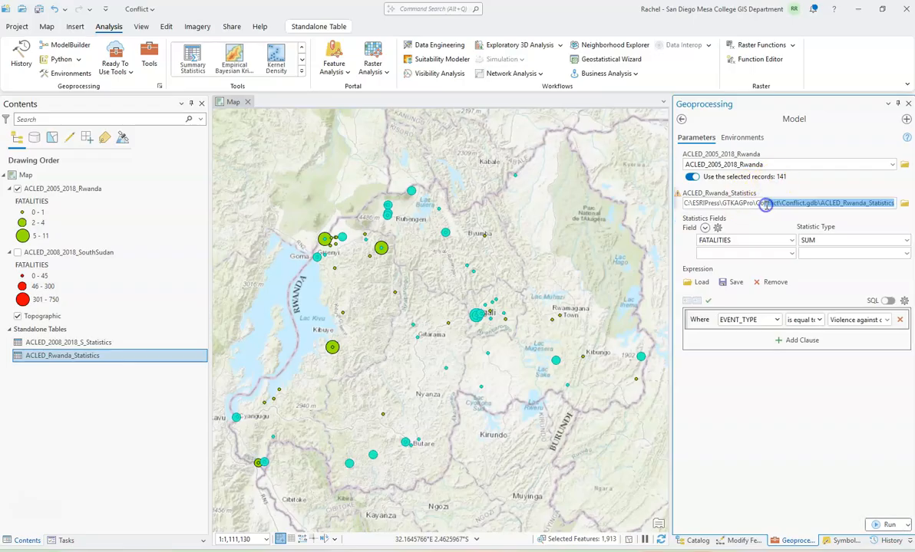
pyautogui.click(891, 203)
pyautogui.write('2')
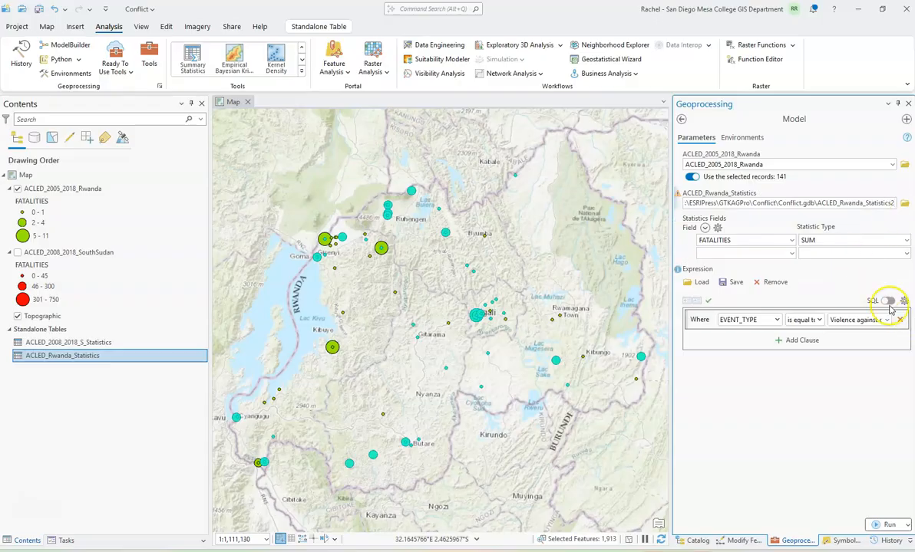
# Change the EVENT_TYPE value in the Expression clause to Riots/Protests
pyautogui.click(854, 321)
pyautogui.click(884, 321)
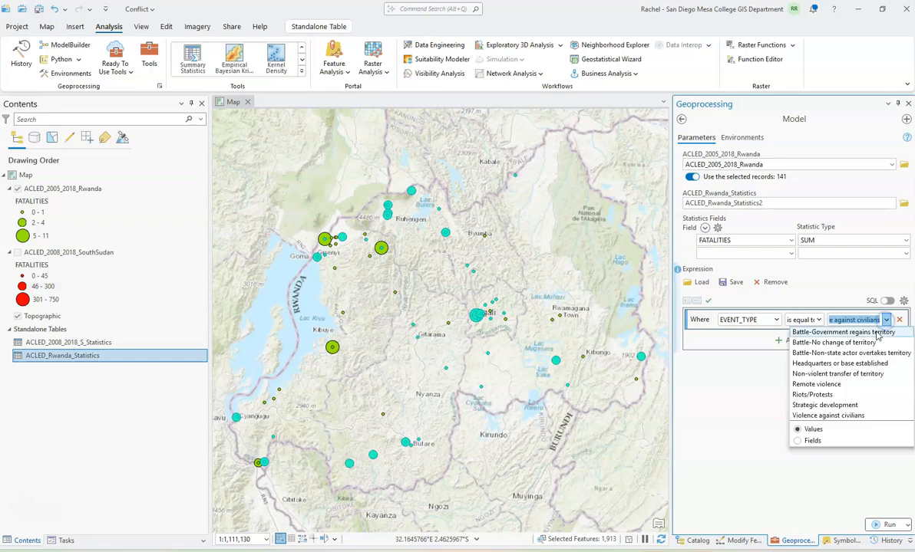
pyautogui.click(825, 394)
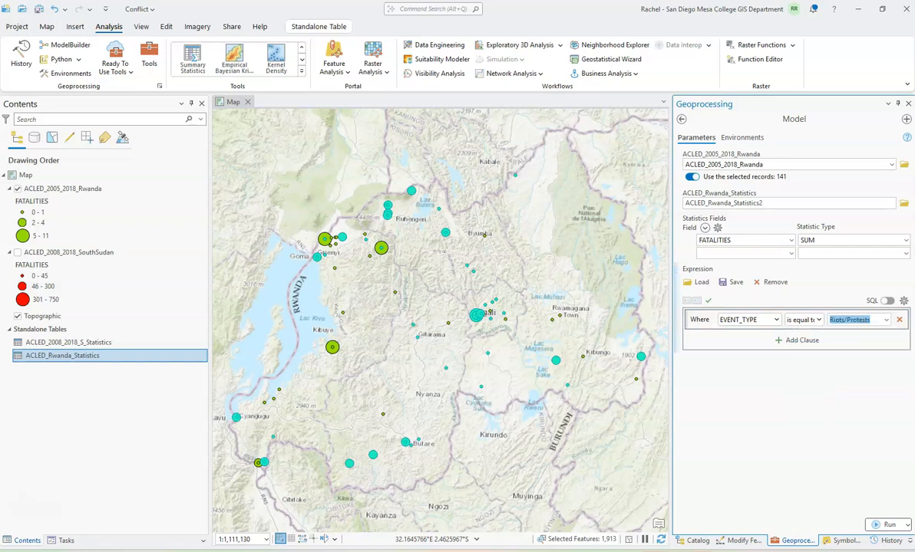
# Run the model tool and open the resulting ACLED_Rwanda_Statistics2 standalone table
pyautogui.click(882, 525)
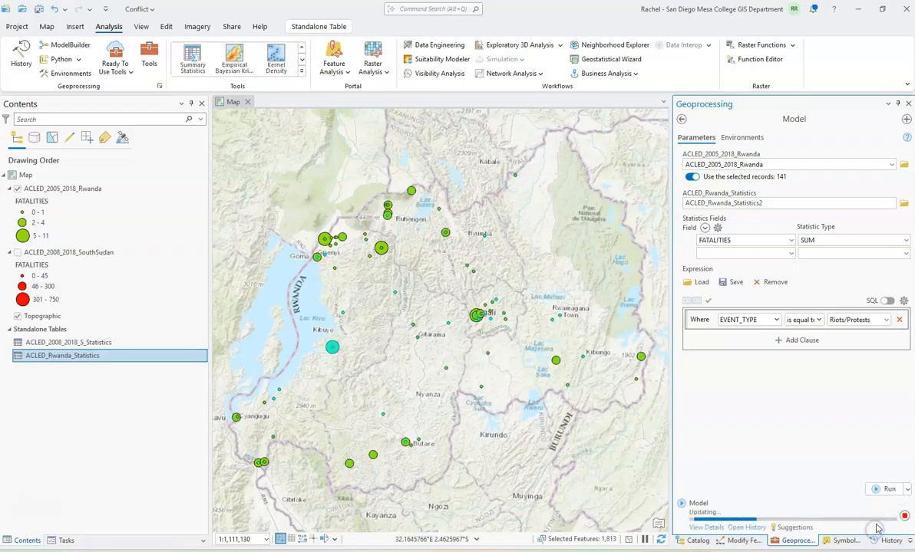
pyautogui.rightClick(103, 370)
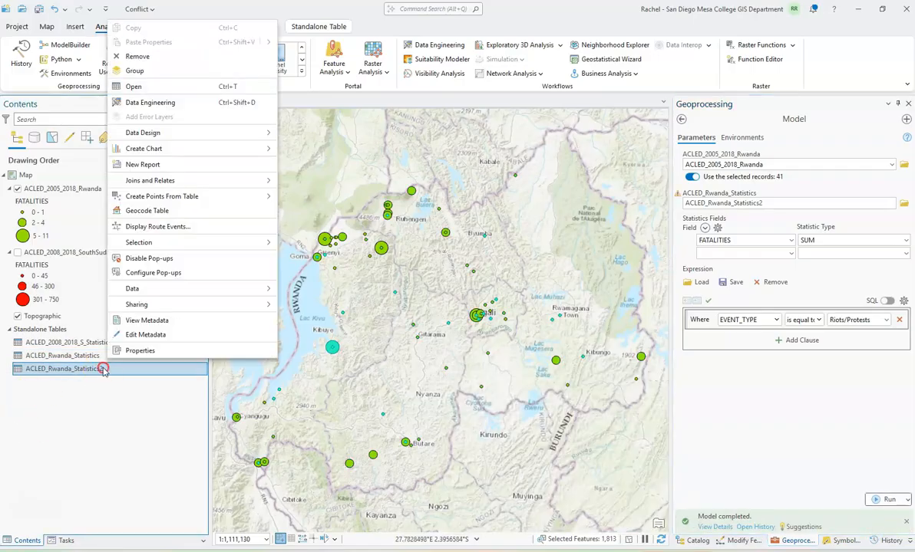
pyautogui.click(136, 86)
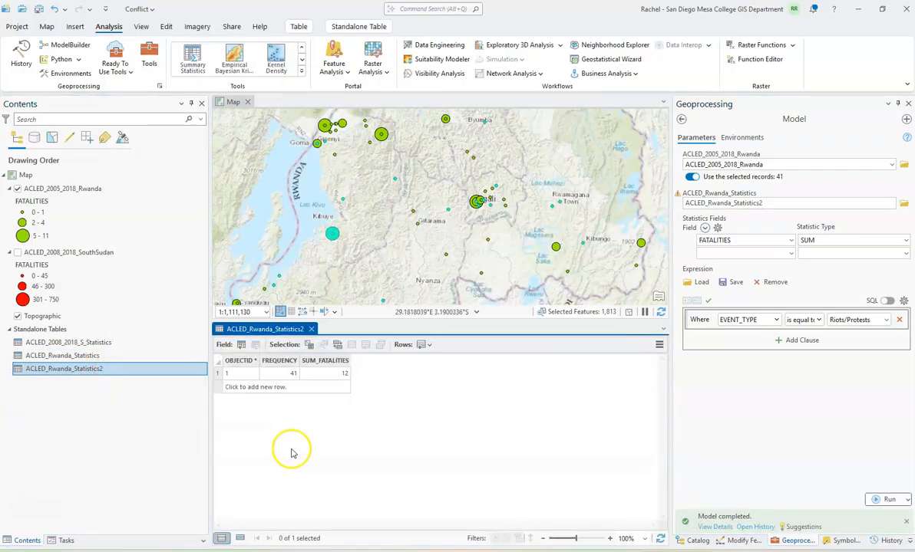